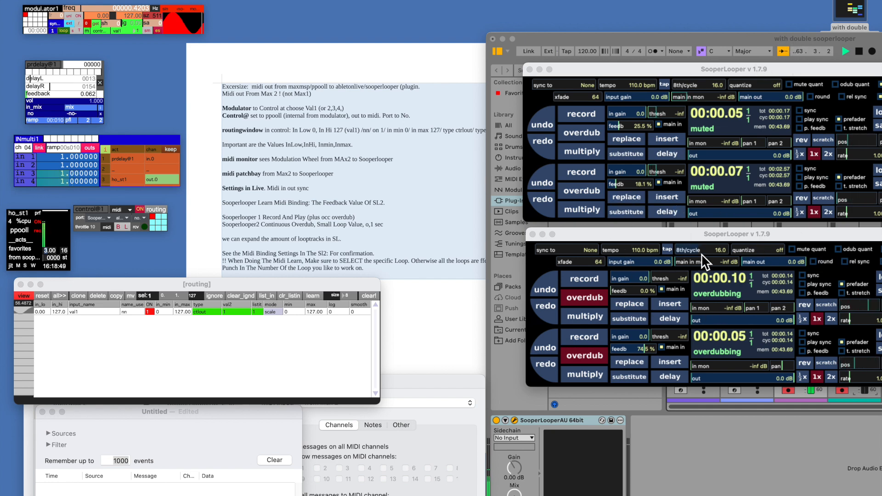
# Bring the Live set forward, expand the essej.net plug-in folder, and select track 3 Audio
pyautogui.click(584, 37)
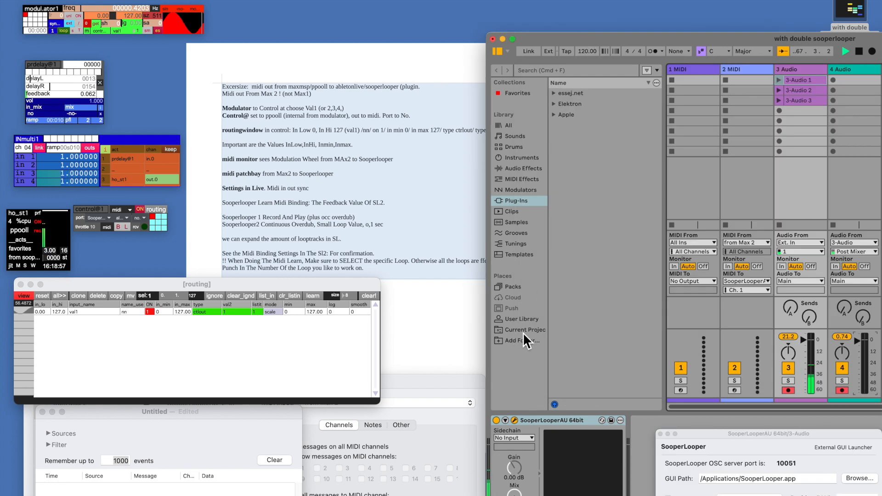
pyautogui.click(554, 93)
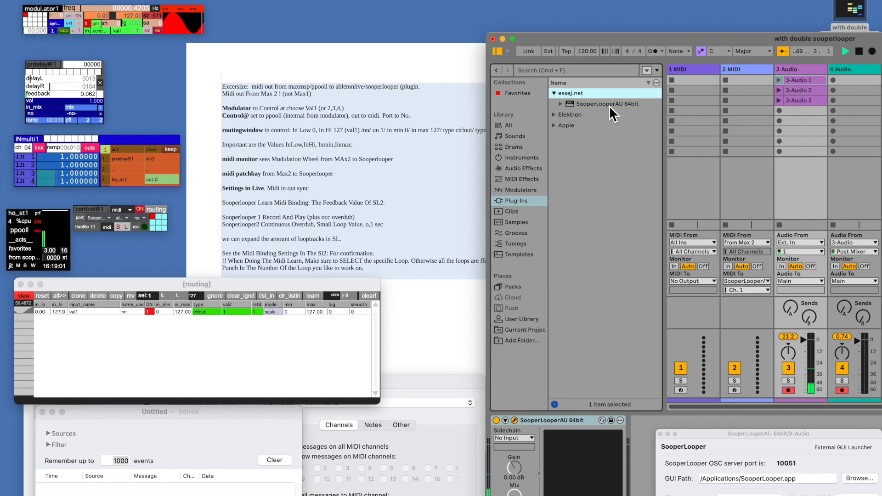
pyautogui.moveTo(754, 42); pyautogui.dragTo(619, 27)
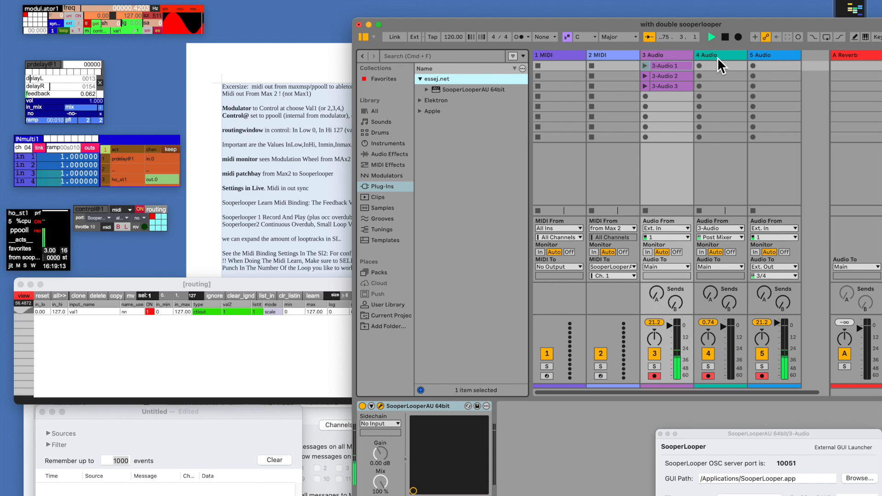
pyautogui.click(665, 54)
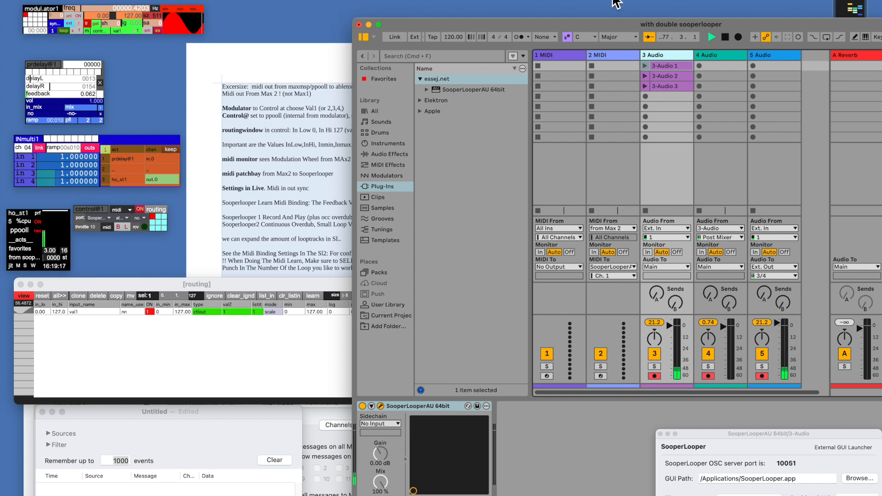
# Inspect both SooperLooper windows beside the Live set, and move the Live window aside to uncover the ppooll modules
pyautogui.moveTo(602, 25); pyautogui.dragTo(165, 74)
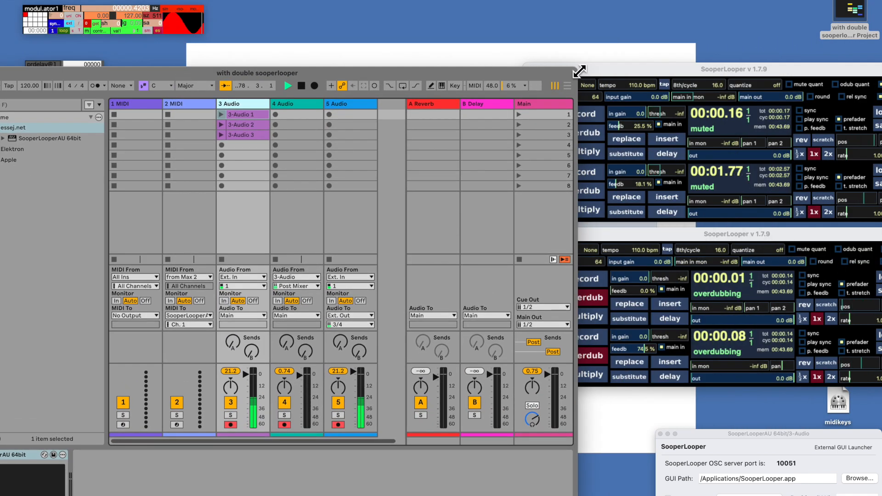
pyautogui.click(676, 68)
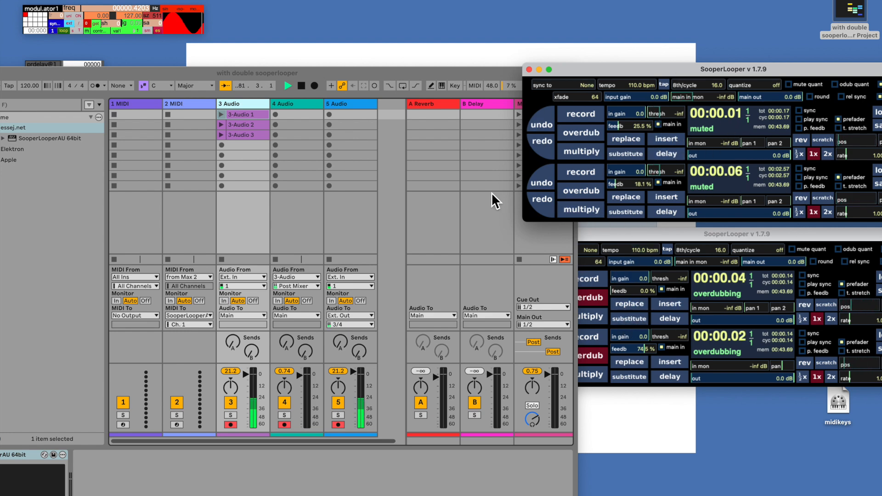
pyautogui.click(600, 233)
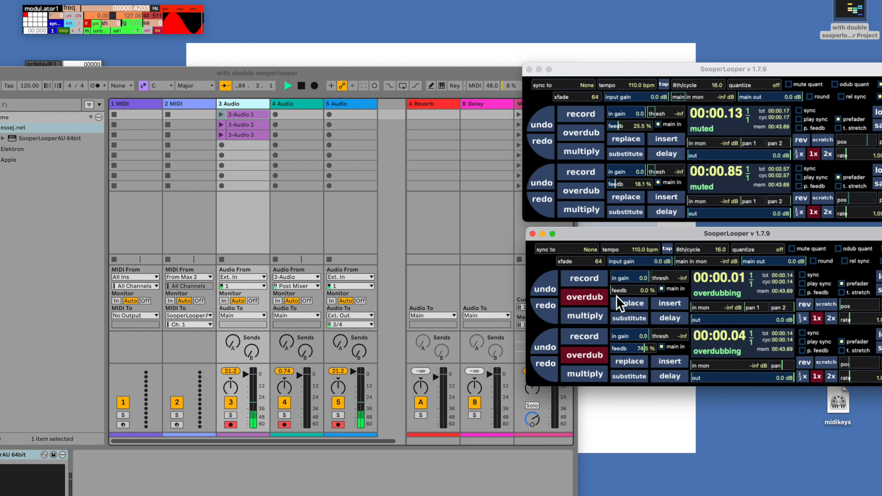
pyautogui.moveTo(616, 293)
pyautogui.mouseDown()
pyautogui.moveTo(660, 296)
pyautogui.moveTo(614, 295)
pyautogui.mouseUp()
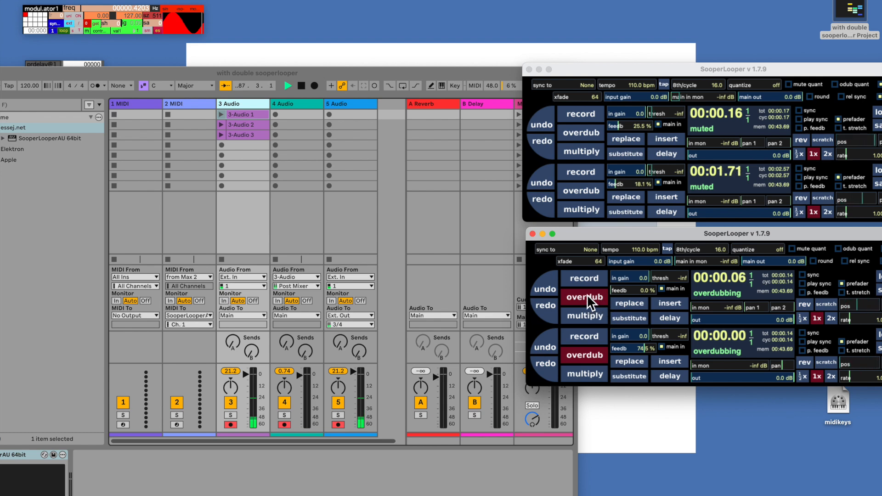
pyautogui.moveTo(162, 75); pyautogui.dragTo(465, 0)
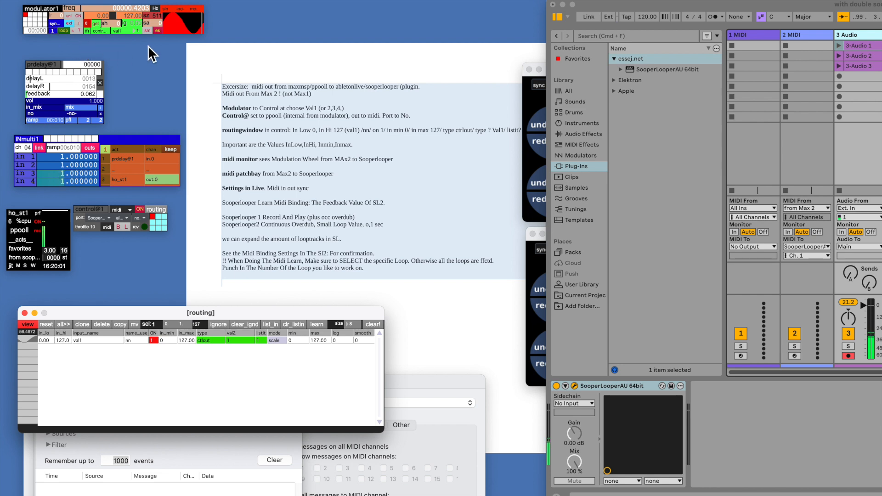
# Target modul.ator1 at control@1 and review its lists of target parameters and waveforms, keeping val1 as the parameter
pyautogui.click(99, 32)
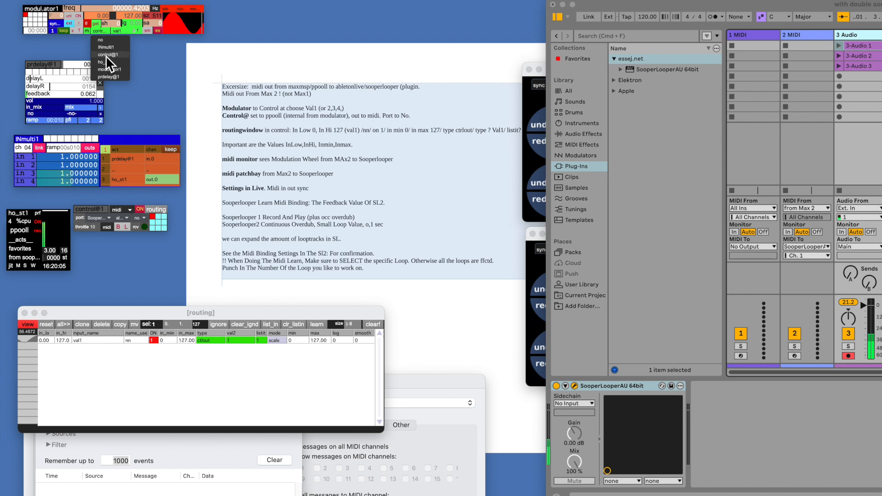
pyautogui.click(106, 56)
pyautogui.click(118, 30)
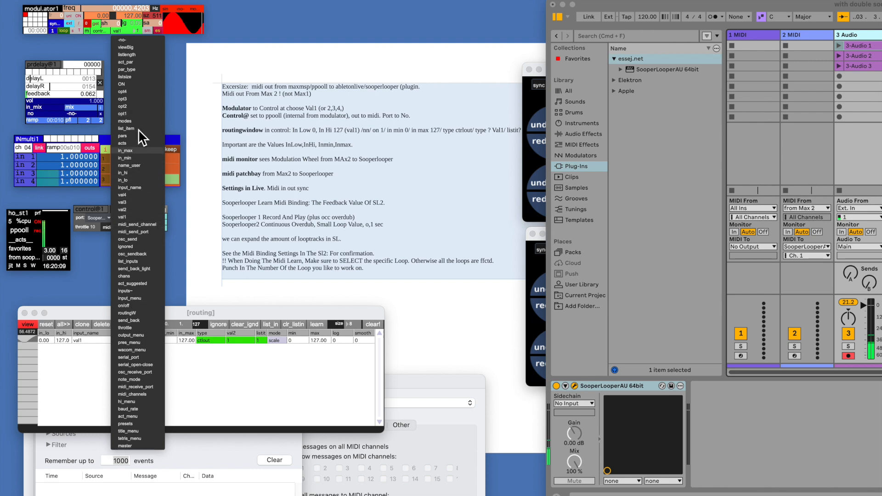
pyautogui.click(122, 34)
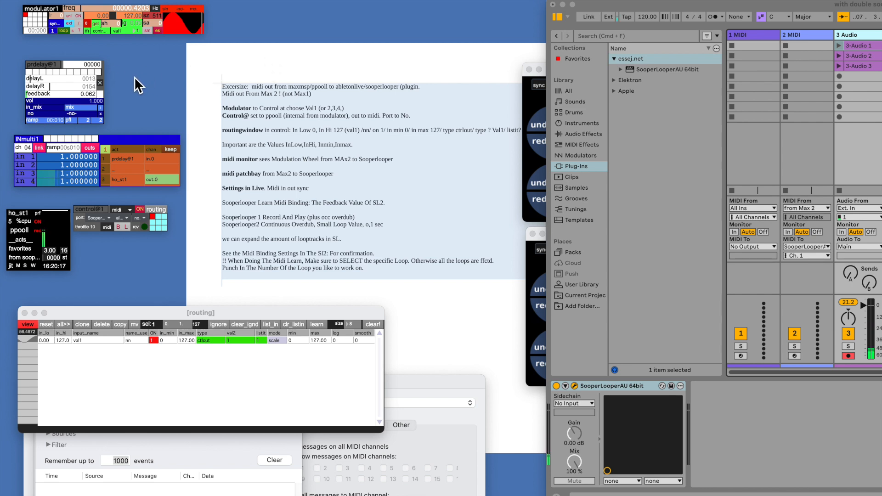
pyautogui.click(118, 31)
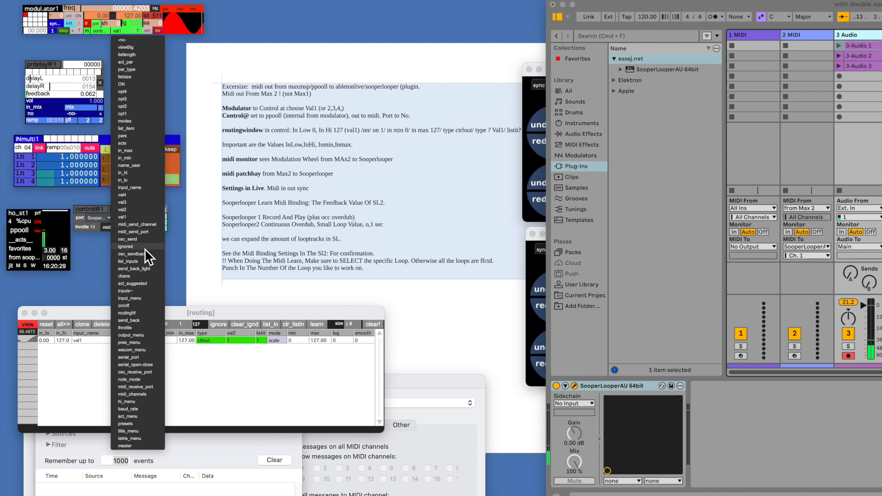
pyautogui.click(119, 32)
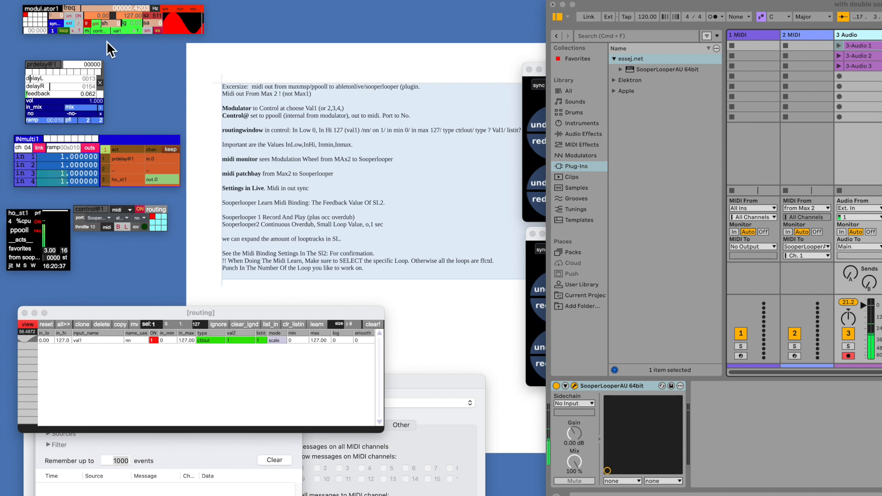
pyautogui.click(167, 8)
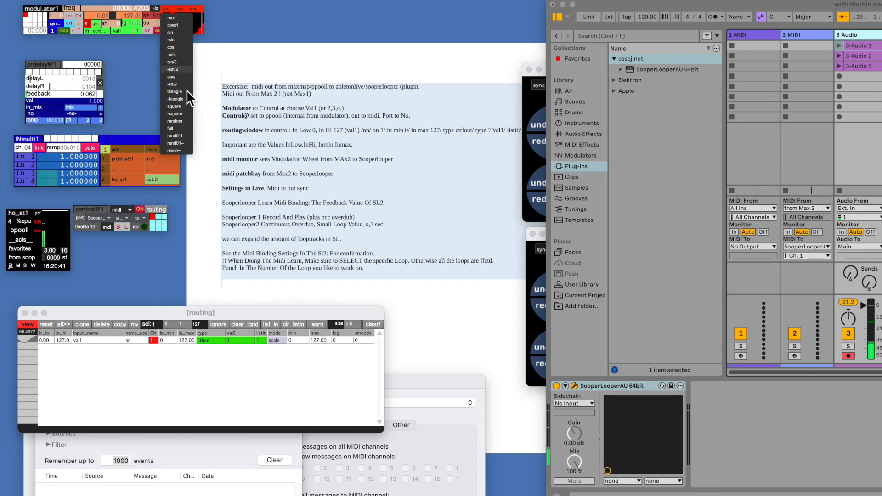
pyautogui.click(170, 13)
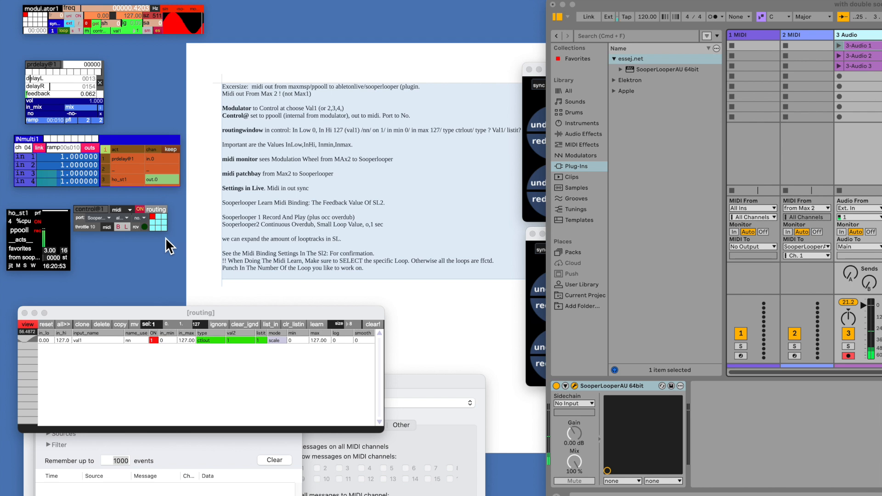
# Set the control@1 input type to ppooll and its output type to midi
pyautogui.click(131, 210)
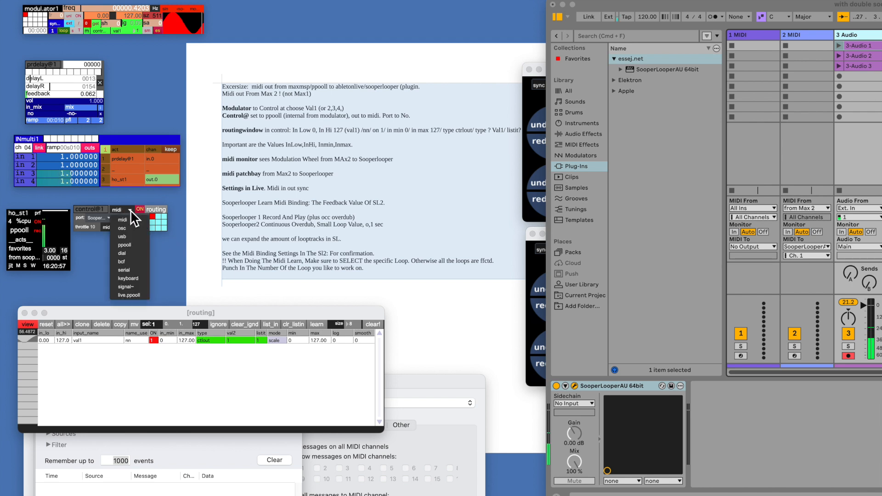
pyautogui.click(125, 246)
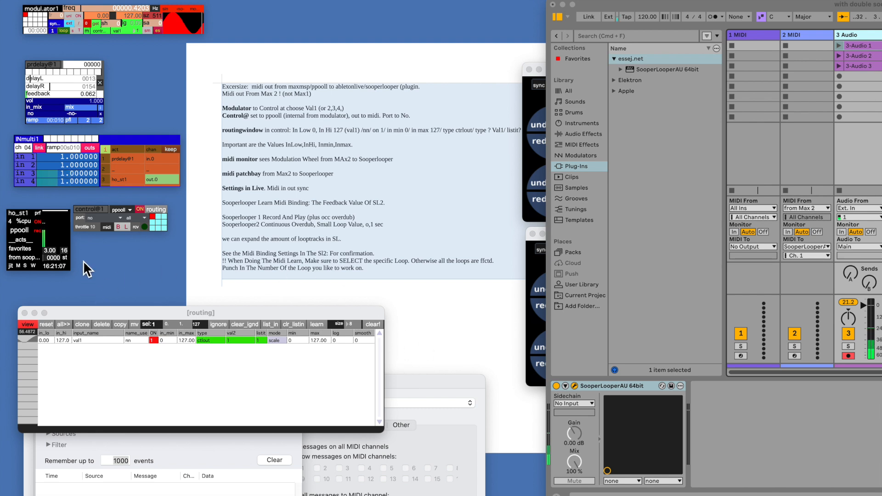
pyautogui.click(111, 228)
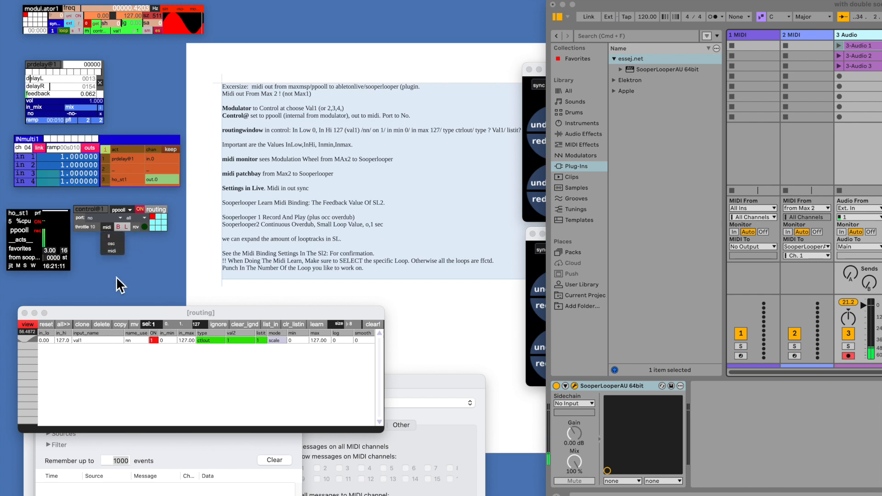
pyautogui.click(117, 253)
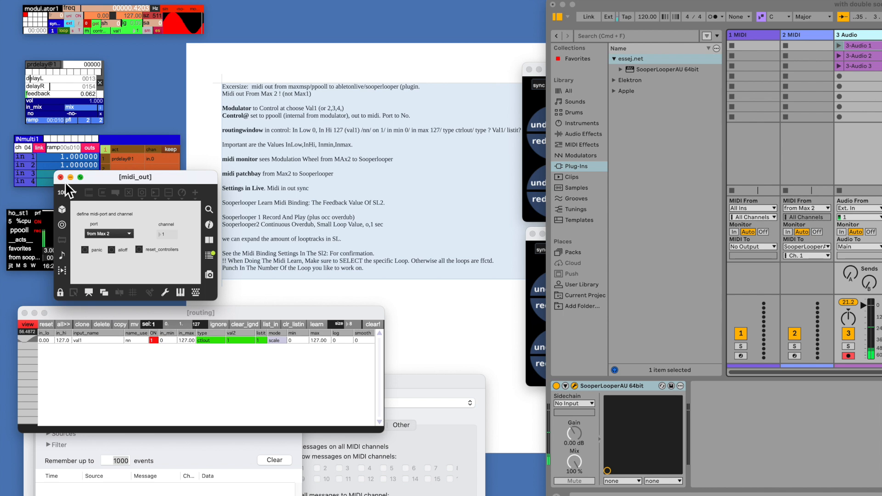
# Check the available MIDI output ports, keep from Max 2, and close the midi_out window
pyautogui.click(129, 235)
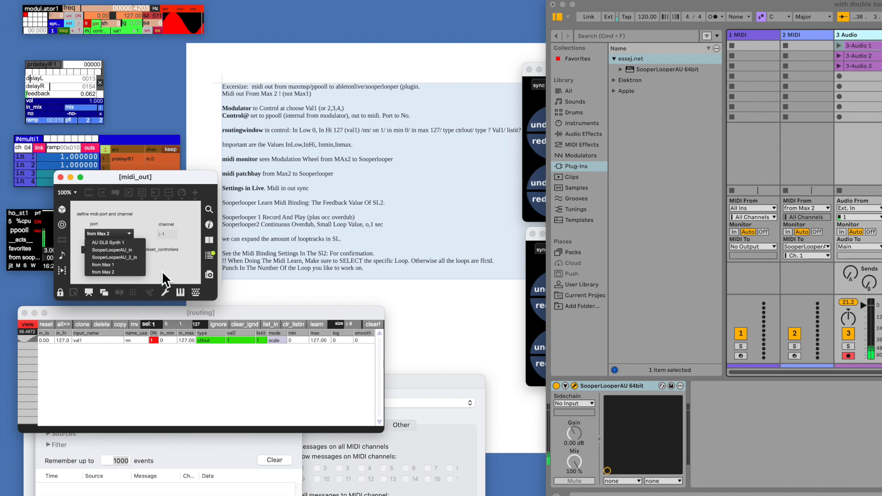
pyautogui.click(191, 285)
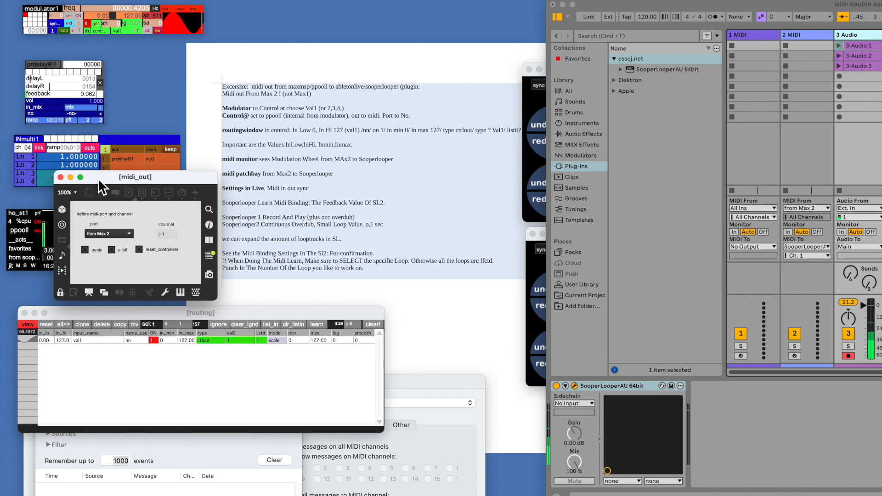
pyautogui.moveTo(99, 180); pyautogui.dragTo(81, 283)
pyautogui.click(45, 280)
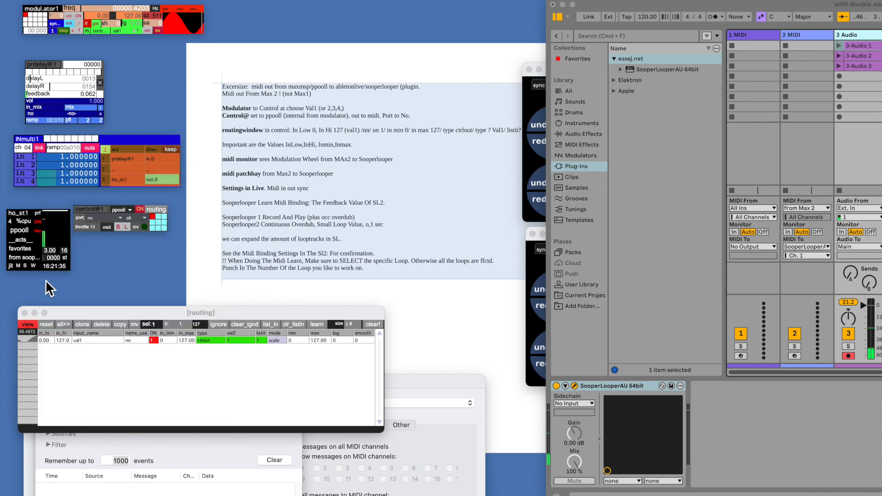
# Arrange the routing and MIDI monitor windows to uncover the MIDI patchbay, and switch modul.ator1 on
pyautogui.moveTo(128, 323); pyautogui.dragTo(116, 254)
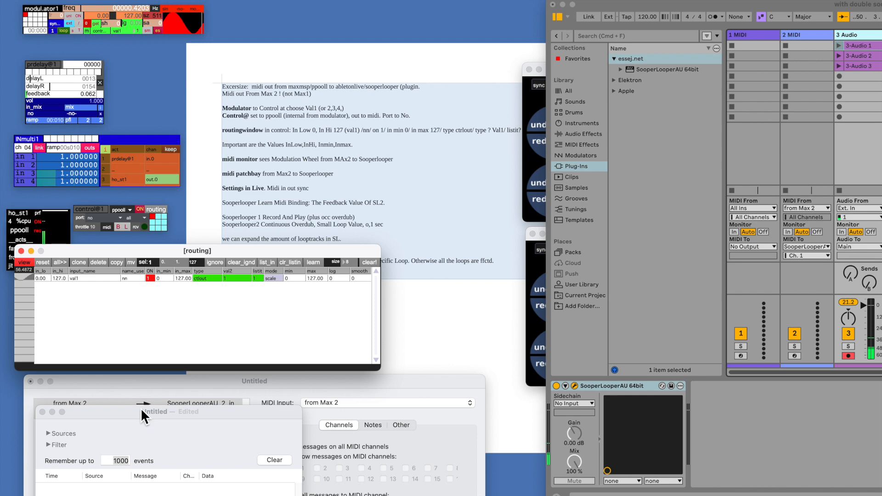
pyautogui.moveTo(136, 412); pyautogui.dragTo(493, 10)
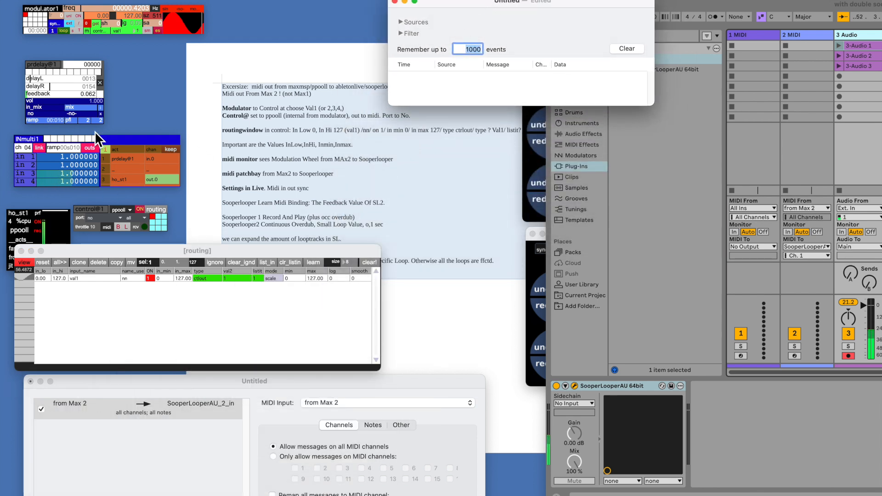
pyautogui.click(81, 18)
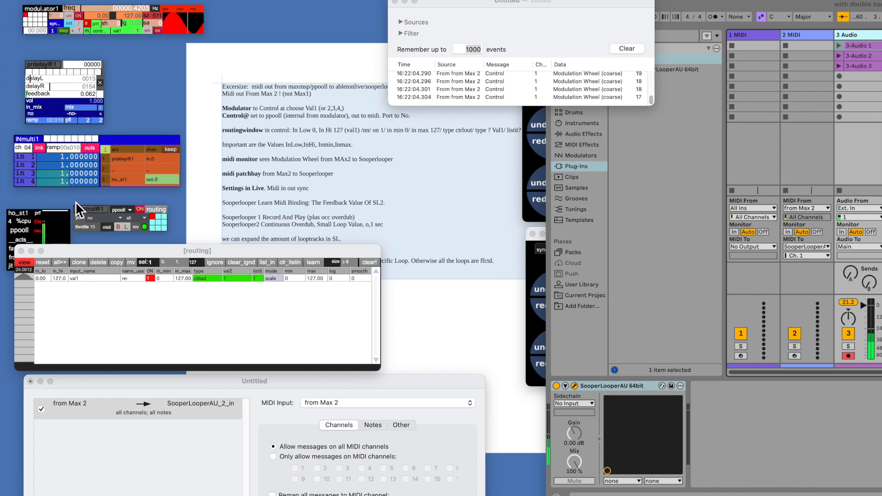
# Review the output types for the val1 routing row, keeping ctlout, and choose scale as its mode
pyautogui.moveTo(60, 252); pyautogui.dragTo(68, 255)
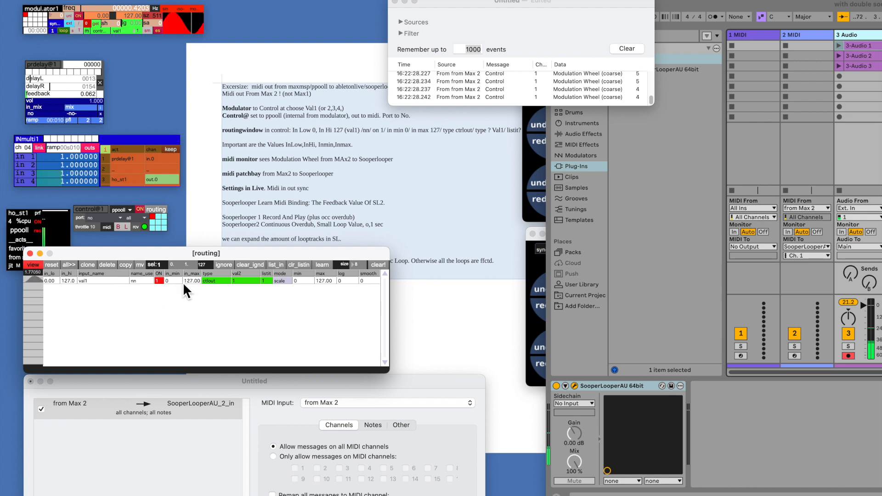
pyautogui.click(214, 281)
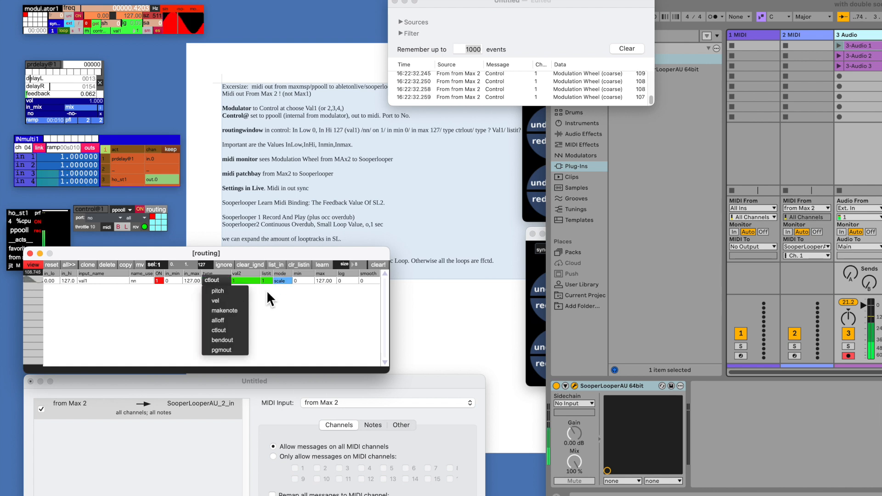
pyautogui.click(214, 281)
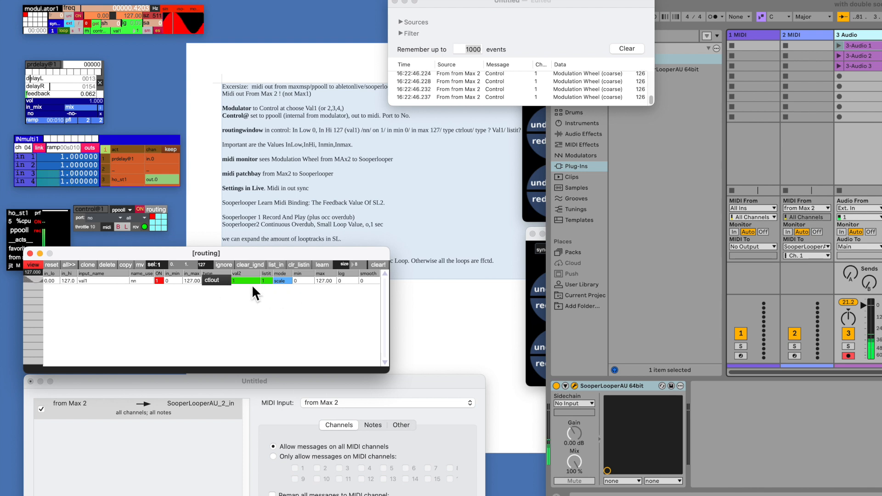
pyautogui.click(282, 281)
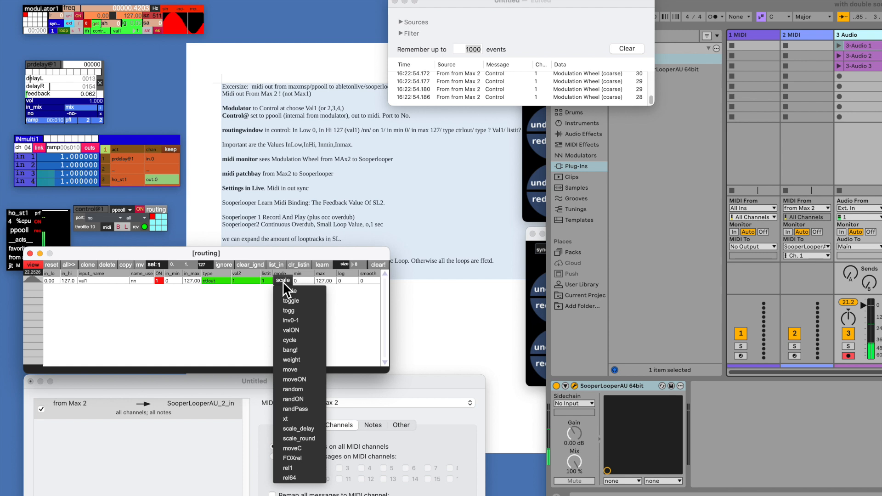
pyautogui.click(291, 290)
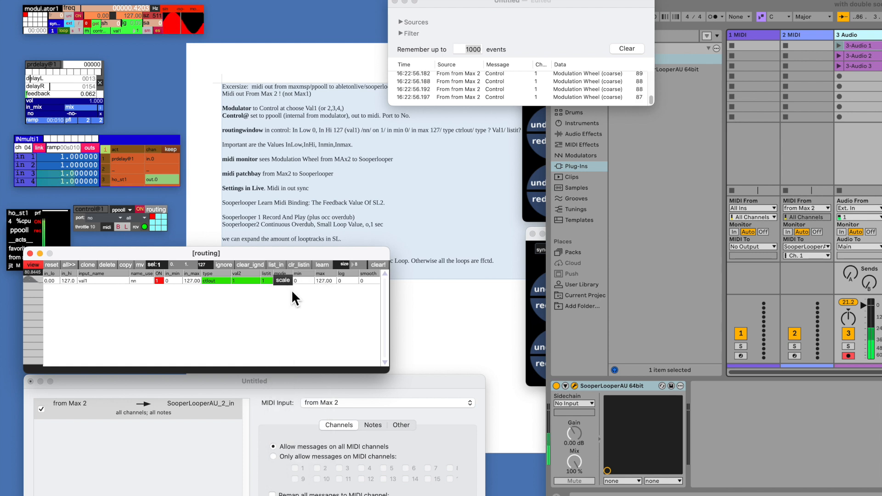
# Switch modul.ator1 off and move the routing, MIDI monitor and Live windows to uncover both SooperLooper windows
pyautogui.moveTo(271, 252); pyautogui.dragTo(233, 287)
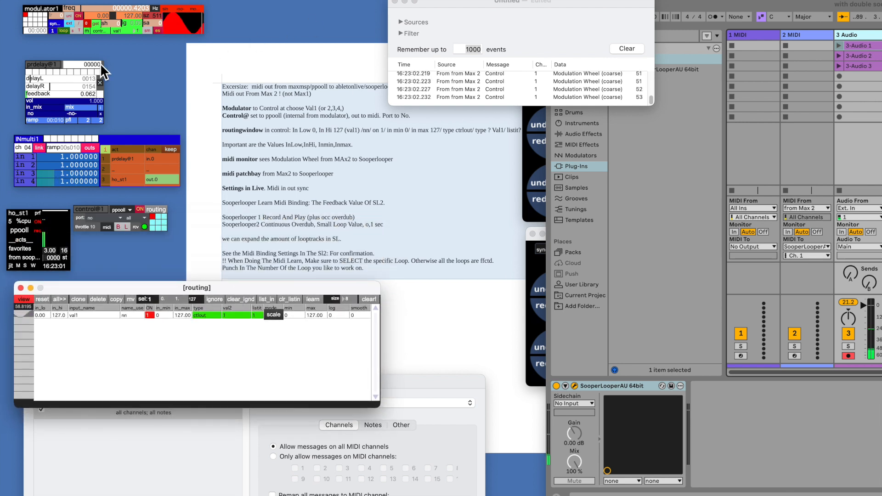
pyautogui.click(79, 16)
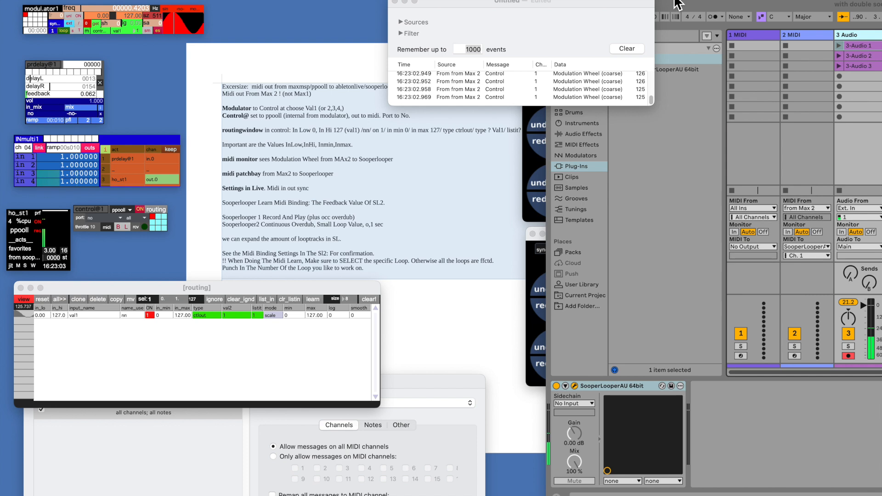
pyautogui.moveTo(536, 4); pyautogui.dragTo(346, 0)
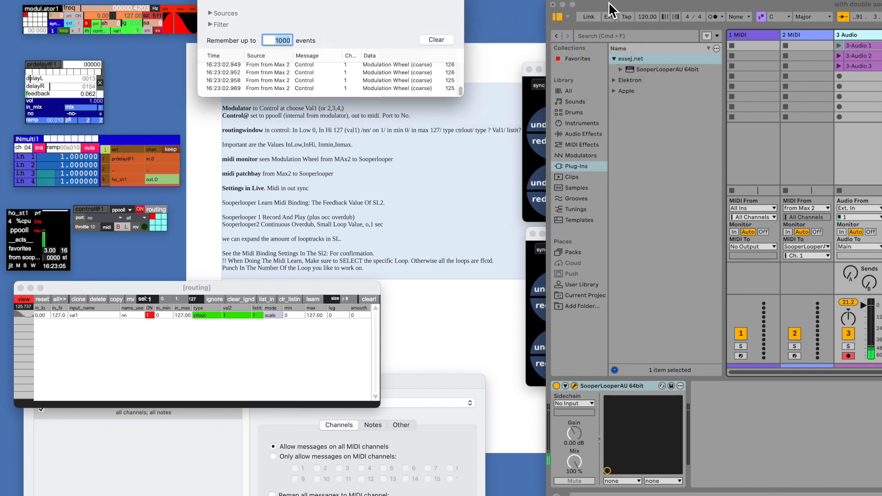
pyautogui.moveTo(607, 7); pyautogui.dragTo(691, 362)
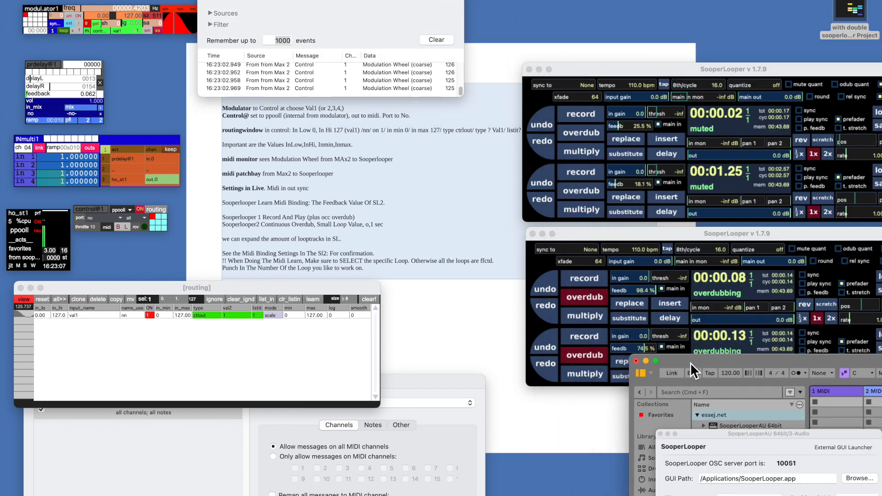
# Learn a MIDI binding for the feedback of loop 1 in the second SooperLooper, switching modul.ator1 on to send the control data
pyautogui.click(626, 234)
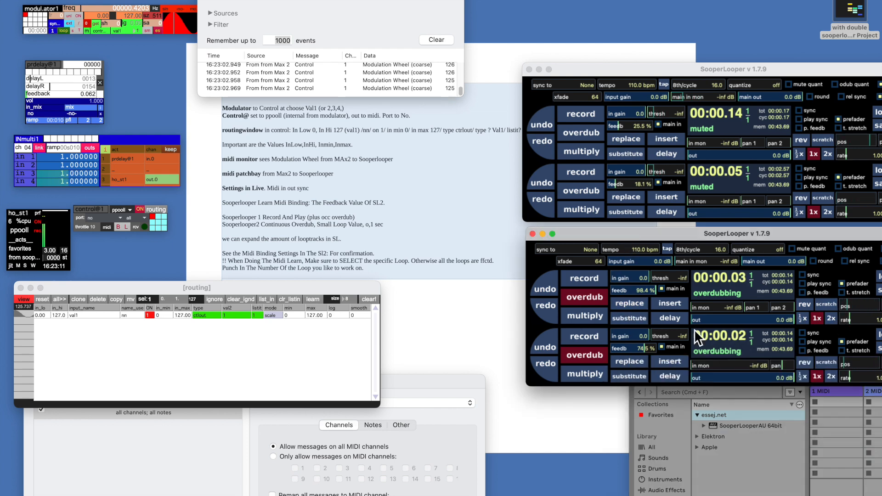
pyautogui.rightClick(629, 290)
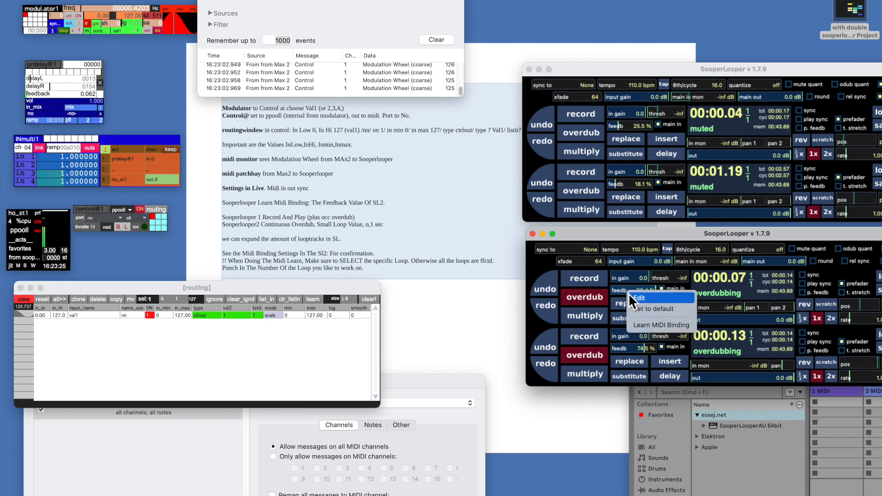
pyautogui.click(652, 325)
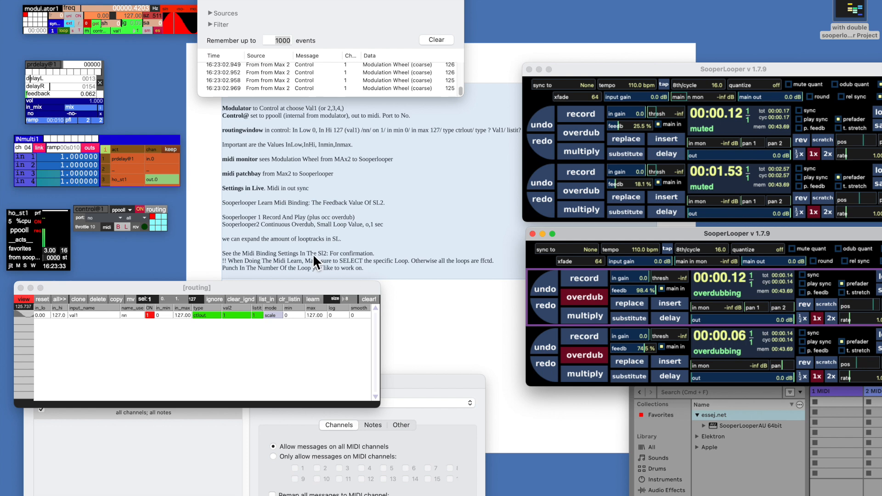
pyautogui.click(78, 17)
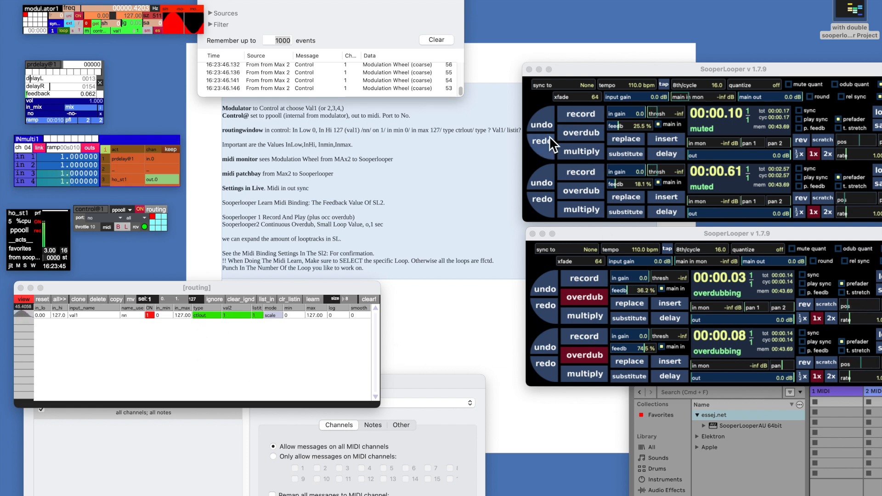
# Open the second SooperLooper's MIDI binding preferences, reposition the window, and remove the duplicate loop 1 feedback bindings
pyautogui.click(649, 232)
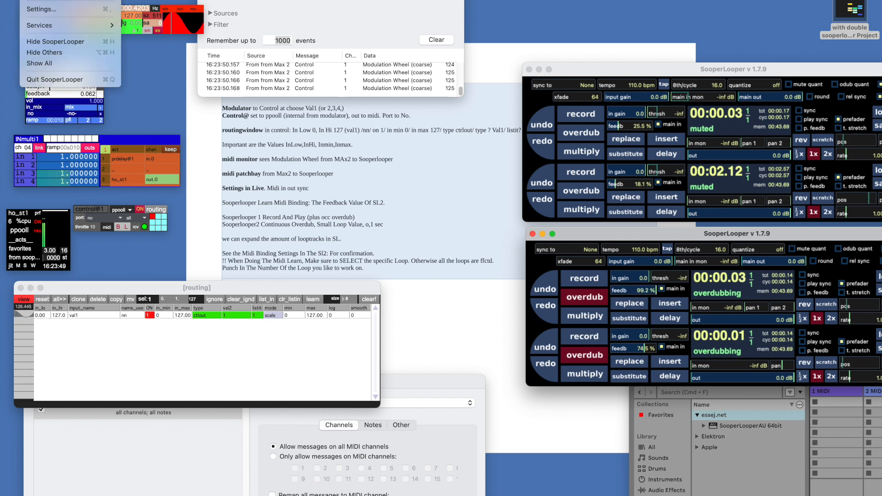
pyautogui.click(39, 9)
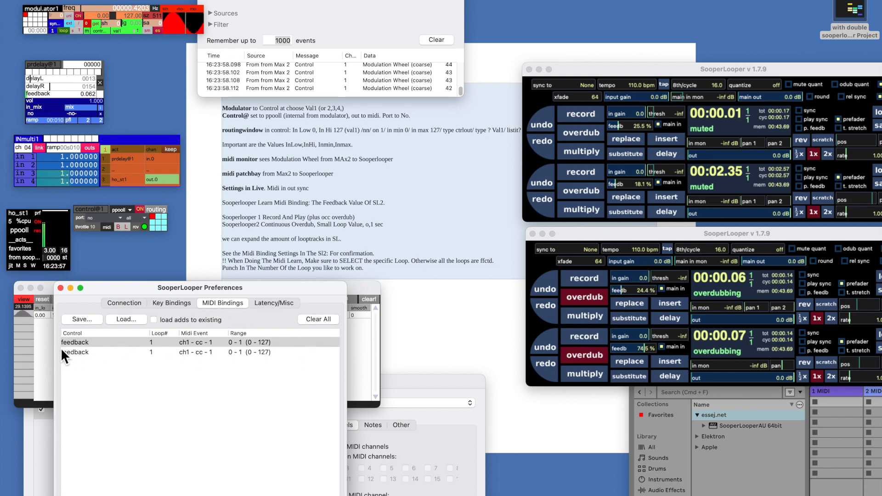
pyautogui.click(205, 353)
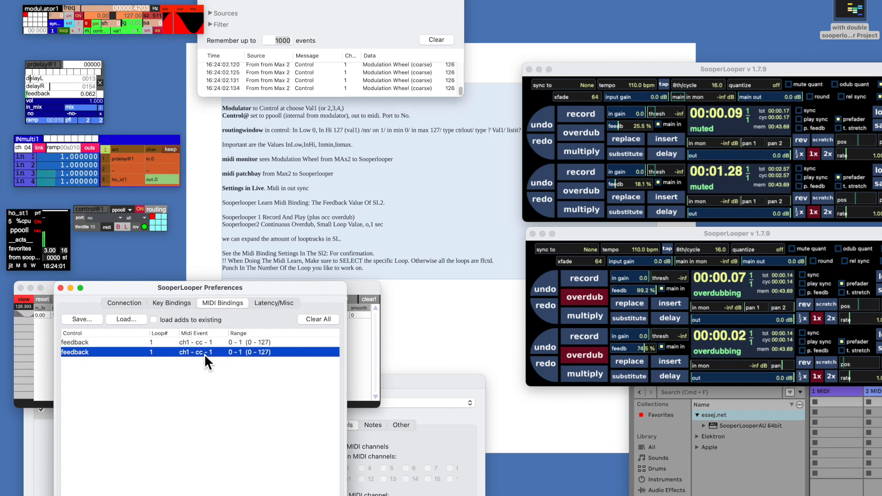
pyautogui.moveTo(247, 286); pyautogui.dragTo(264, 165)
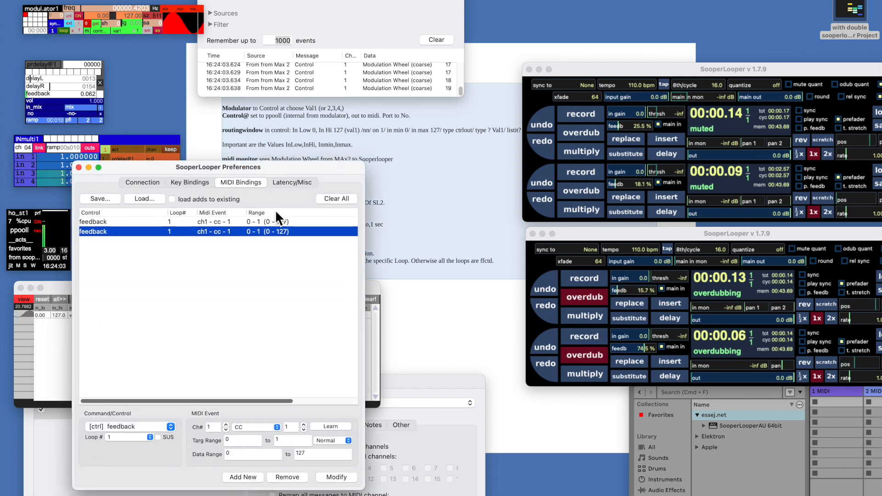
pyautogui.click(287, 477)
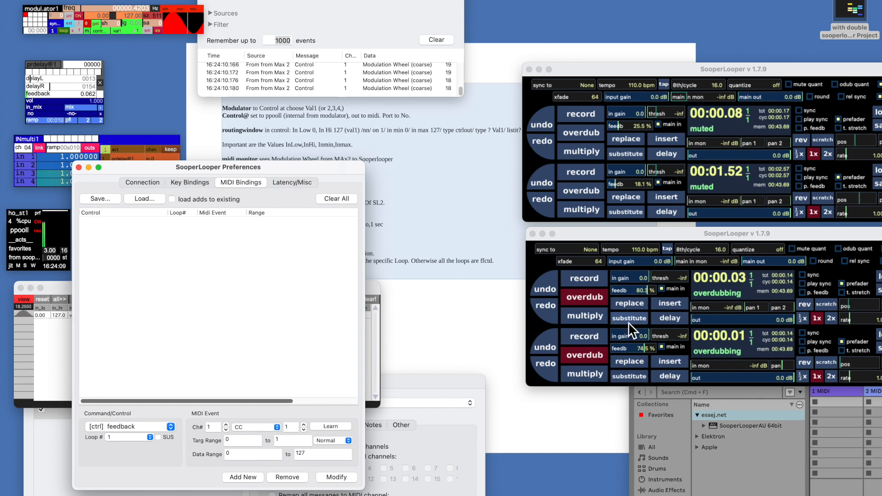
# Relearn the MIDI binding for loop 1 feedback in the second SooperLooper and move the preferences window clear of the routing window
pyautogui.rightClick(630, 287)
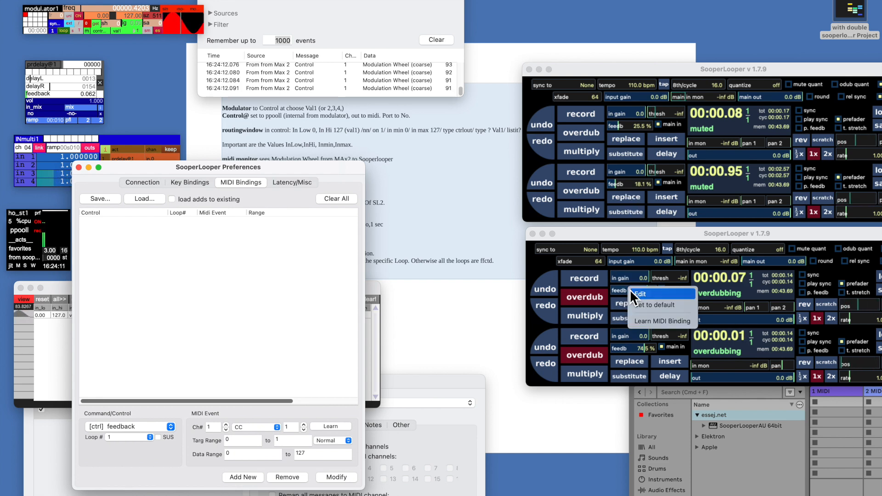
pyautogui.click(657, 322)
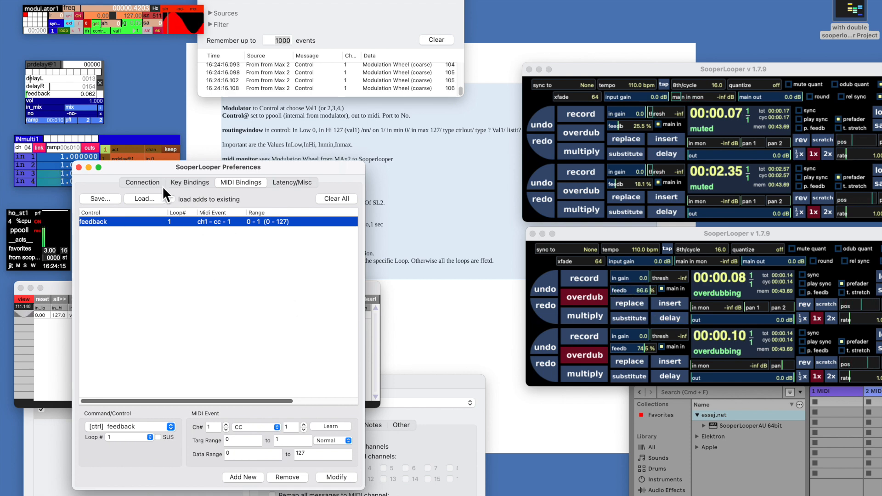
pyautogui.moveTo(146, 167); pyautogui.dragTo(488, 376)
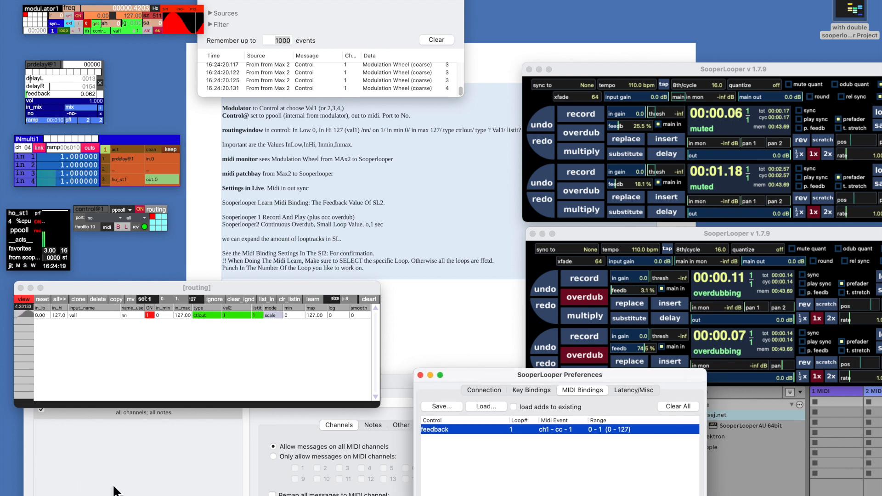
# Bring the MIDI patchbay forward and check its input and output ports, keeping from Max 2 and SooperLooperAU_2_in
pyautogui.click(222, 411)
pyautogui.moveTo(165, 382); pyautogui.dragTo(205, 251)
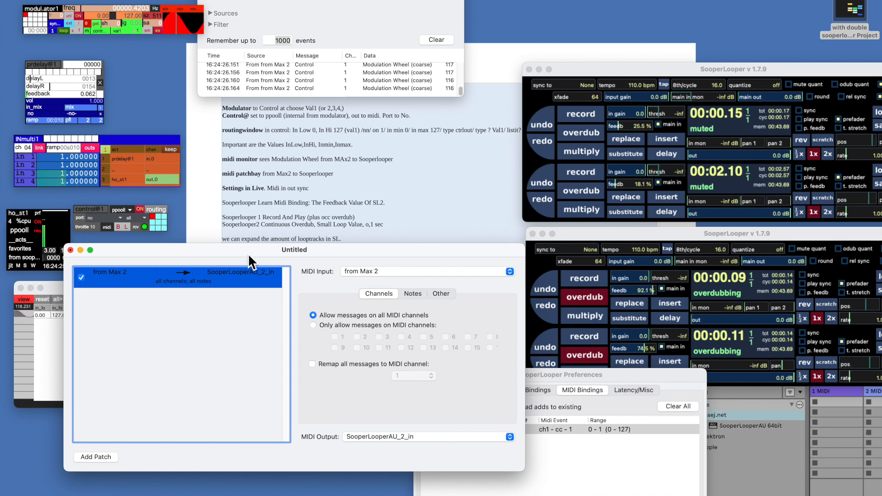
pyautogui.moveTo(249, 257); pyautogui.dragTo(252, 268)
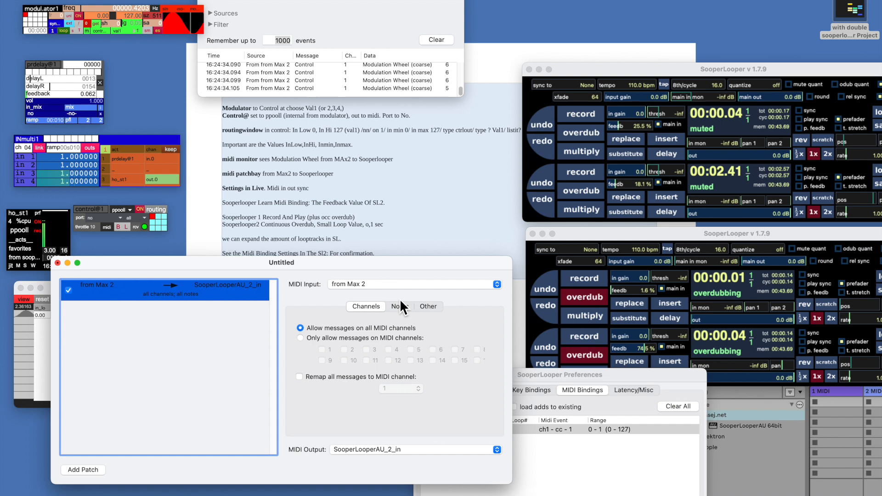
pyautogui.click(367, 285)
pyautogui.click(367, 285)
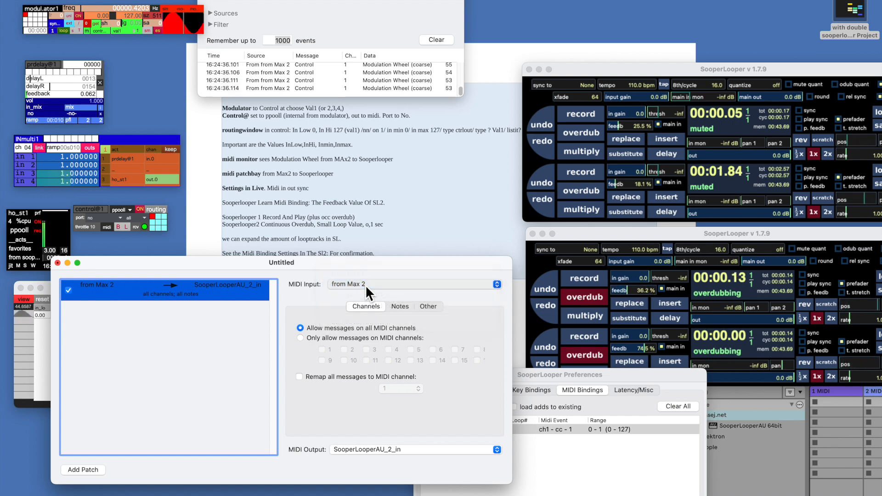
pyautogui.click(379, 449)
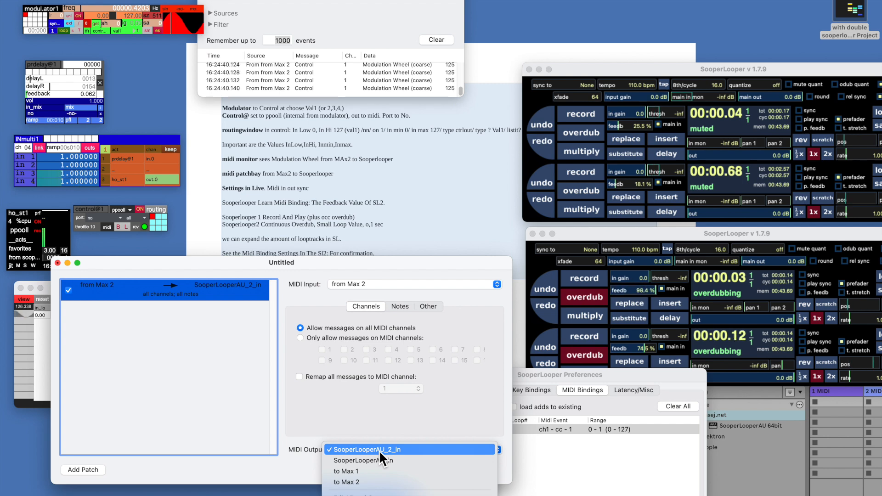
pyautogui.click(379, 451)
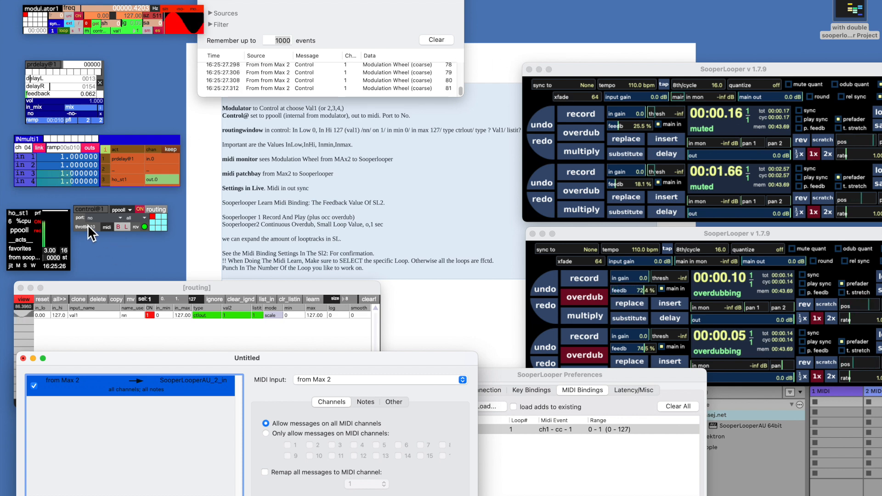
# Switch modul.ator1 off and record a loop of about 5 seconds in loop 1 of the first SooperLooper
pyautogui.click(79, 18)
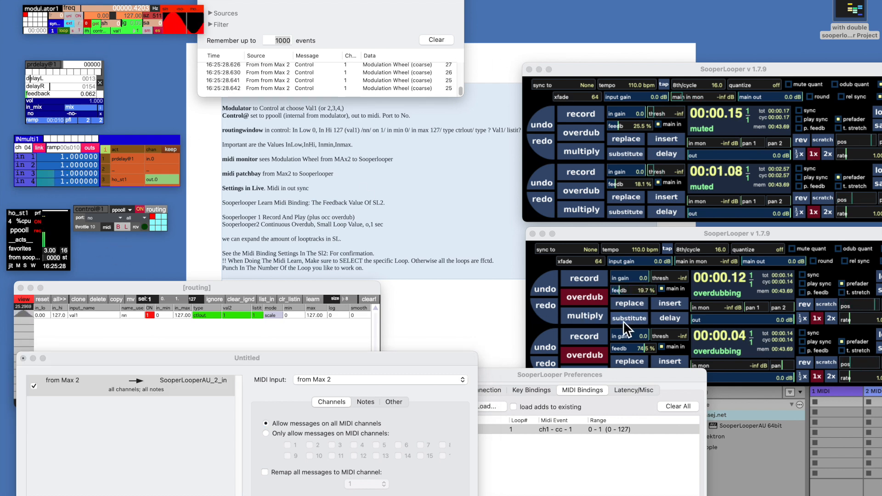
pyautogui.click(588, 118)
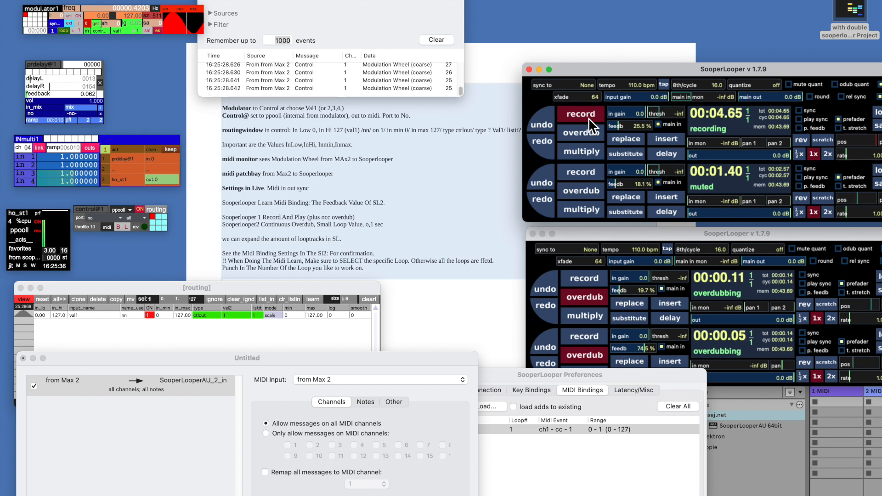
pyautogui.click(588, 118)
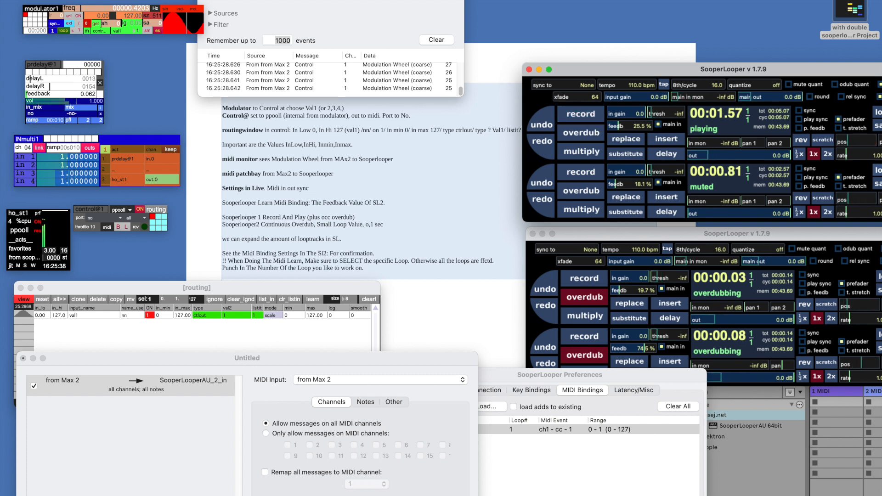
# Set the prdelay@1 volume to 0.963, then bring the Live window into full view with both SooperLooper windows in front
pyautogui.click(91, 100)
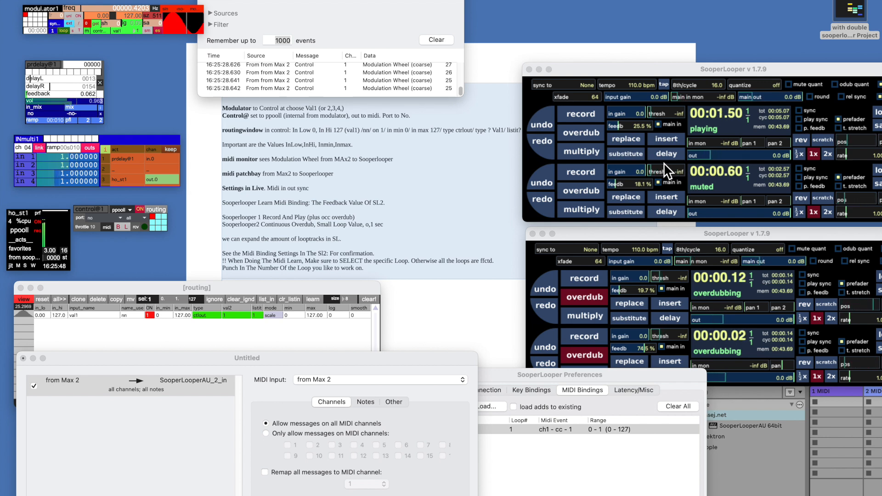
pyautogui.click(811, 468)
pyautogui.moveTo(718, 360); pyautogui.dragTo(186, 4)
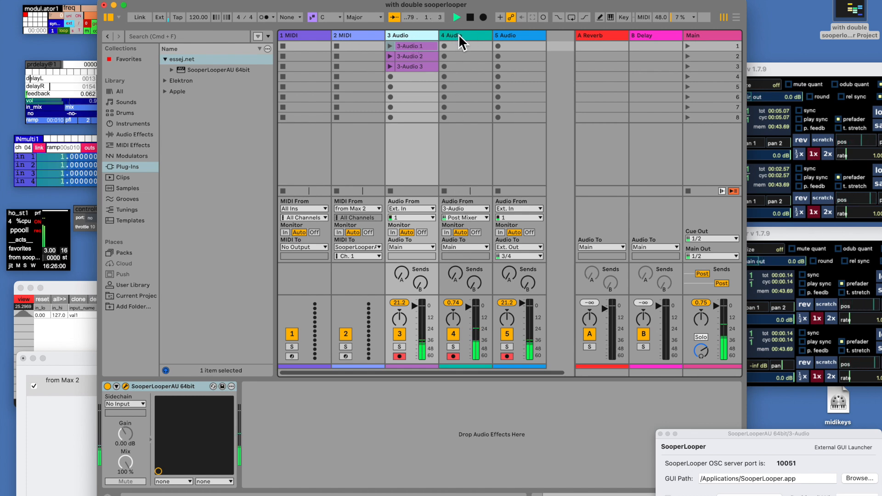
pyautogui.click(782, 72)
pyautogui.click(783, 237)
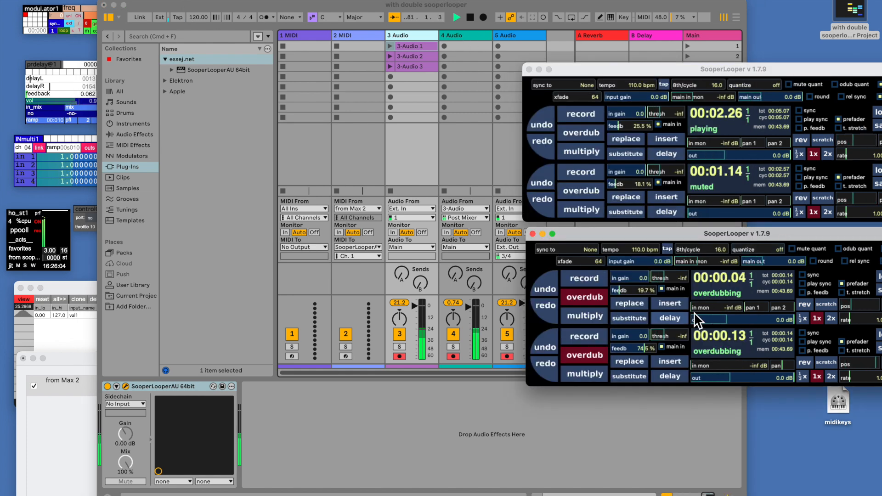
# Stop overdubbing loop 1 in the second SooperLooper, and shift the first SooperLooper window to mute its loop 1
pyautogui.click(595, 298)
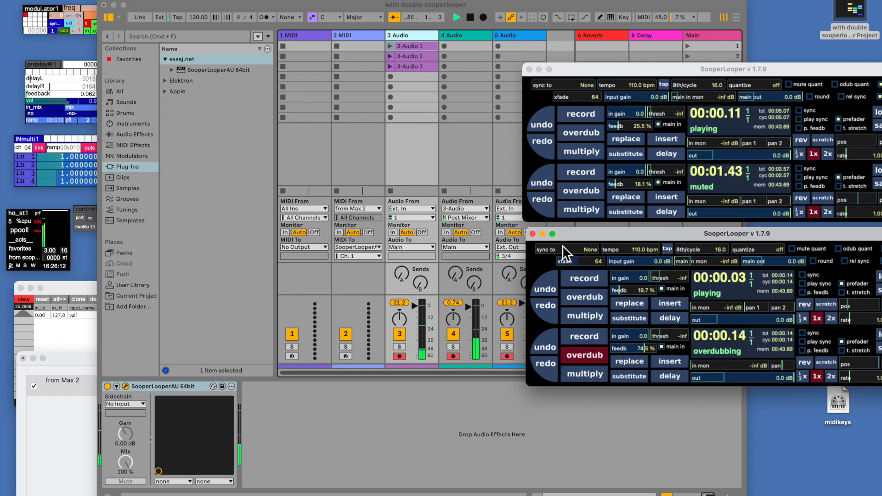
pyautogui.moveTo(620, 69); pyautogui.dragTo(565, 63)
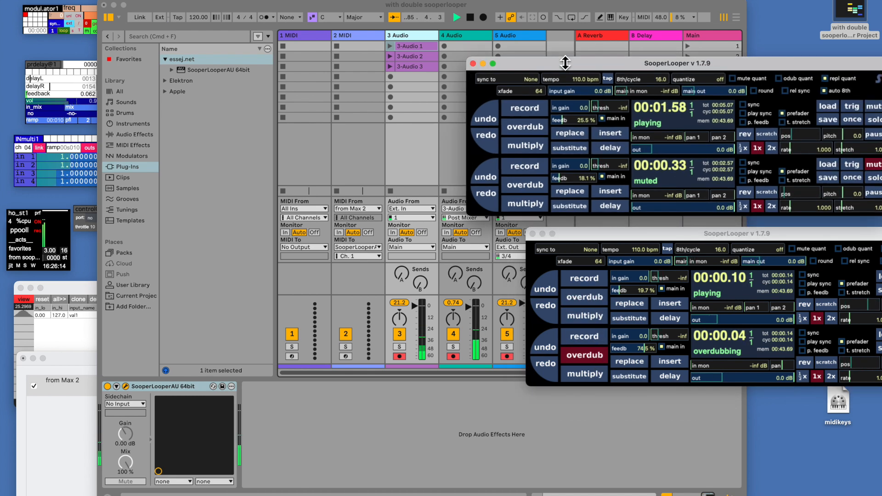
pyautogui.click(874, 108)
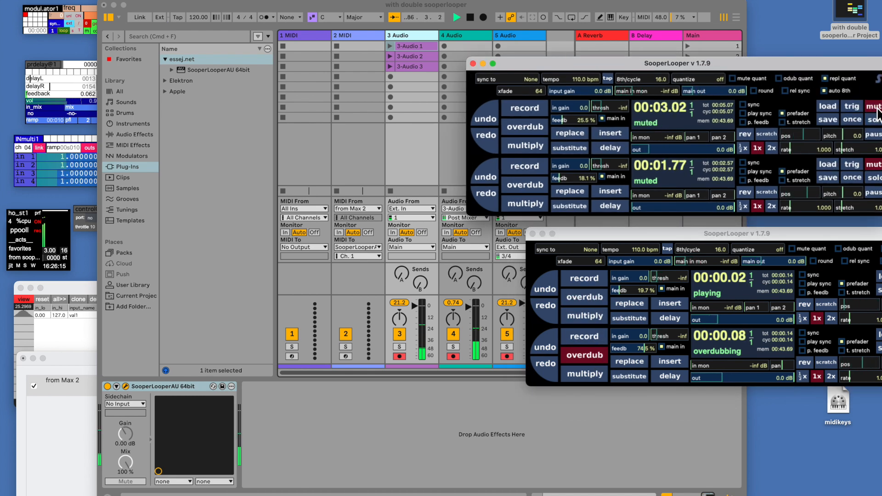
# Record and overdub a loop of about 0.11 seconds in the second SooperLooper's loop 1, and unmute the first SooperLooper's loop 1
pyautogui.click(588, 283)
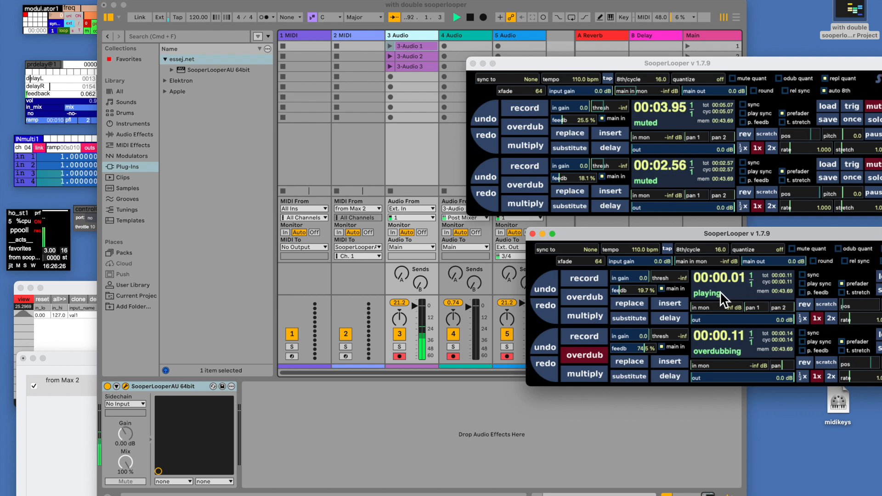
pyautogui.click(590, 298)
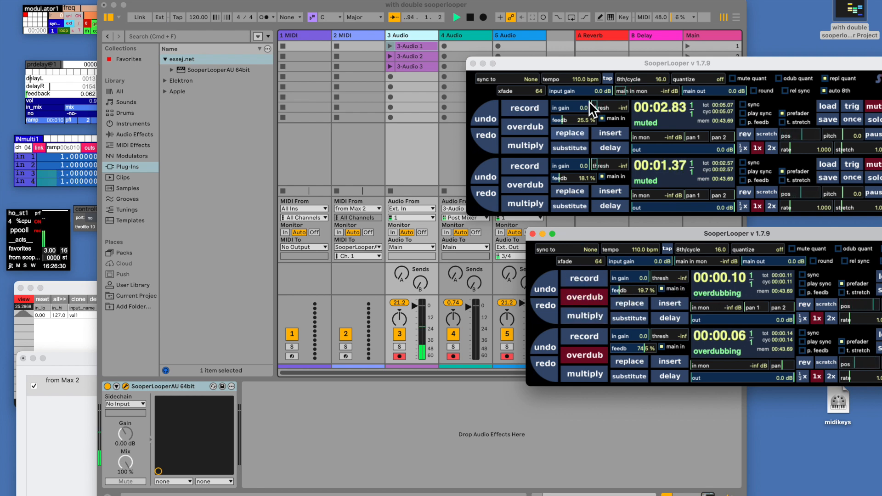
pyautogui.click(870, 109)
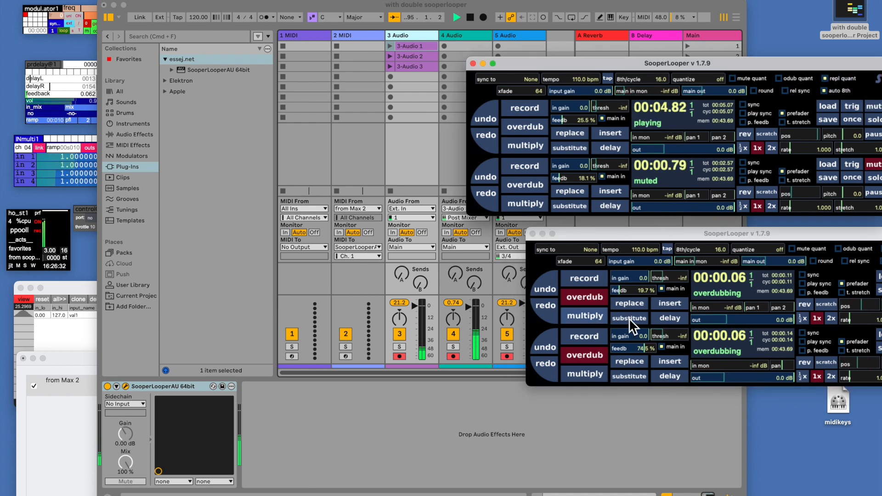
# Lower the second SooperLooper's loop 1 feedback to 0.0 %, and move the Live window aside to switch modul.ator1 on
pyautogui.moveTo(625, 294); pyautogui.dragTo(611, 313)
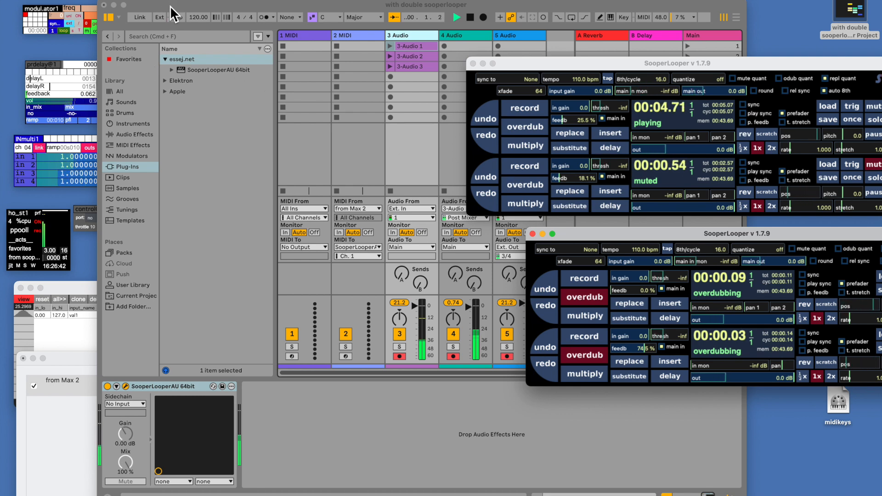
pyautogui.moveTo(171, 4); pyautogui.dragTo(261, 10)
pyautogui.click(82, 17)
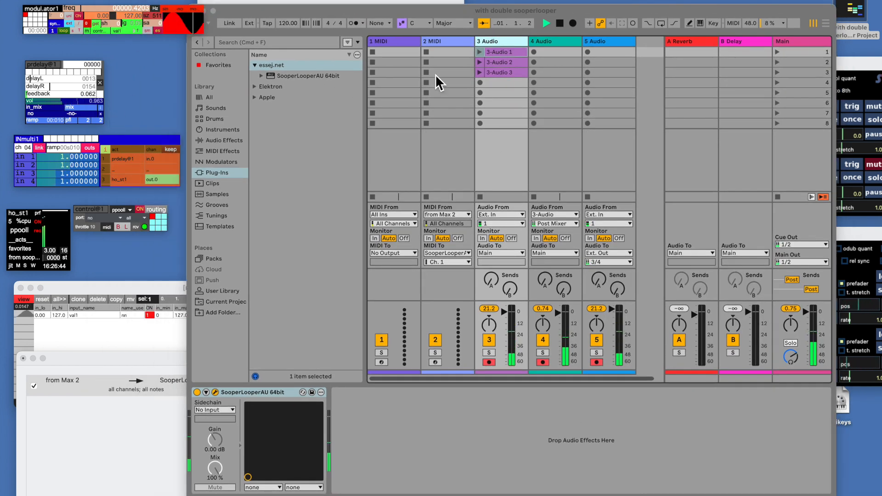
# Unmute loop 2 in the first SooperLooper and record a new loop of about 4.09 seconds into it
pyautogui.click(851, 64)
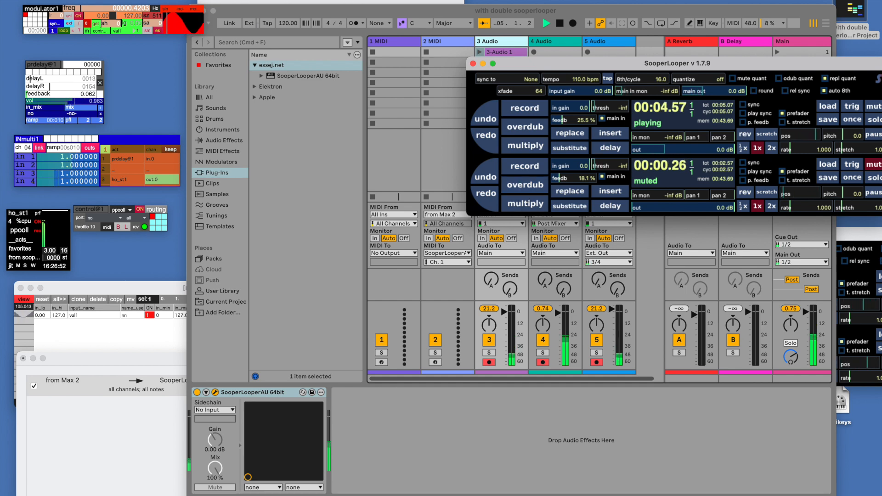
pyautogui.click(878, 164)
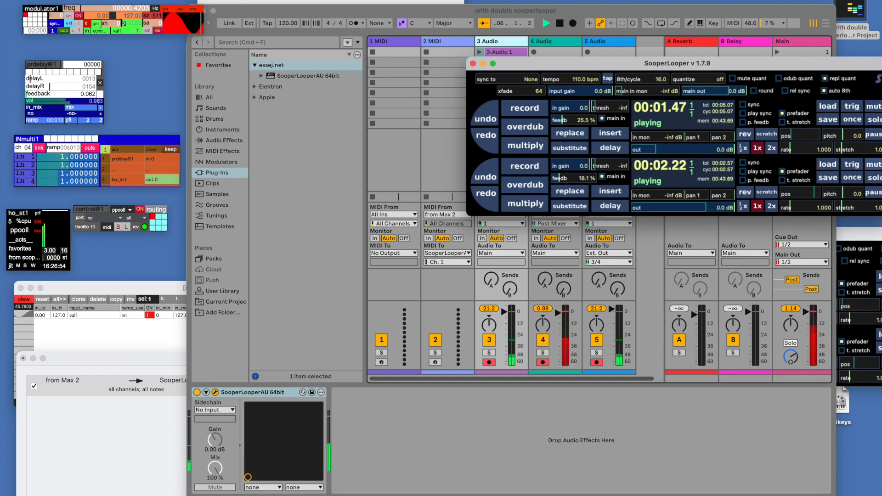
pyautogui.moveTo(694, 204); pyautogui.dragTo(659, 215)
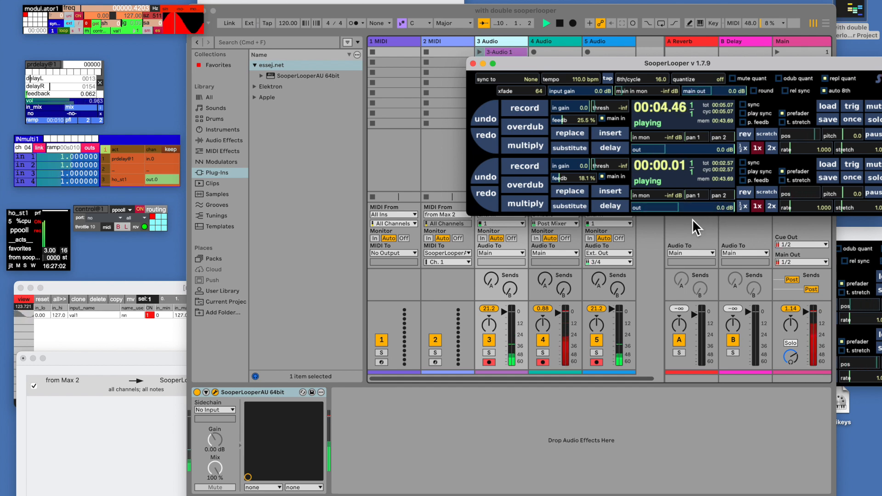
pyautogui.click(527, 170)
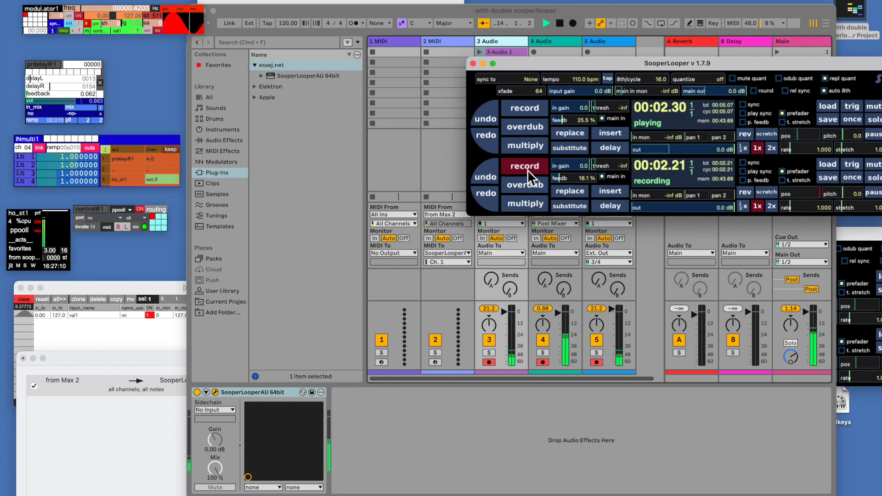
pyautogui.click(527, 170)
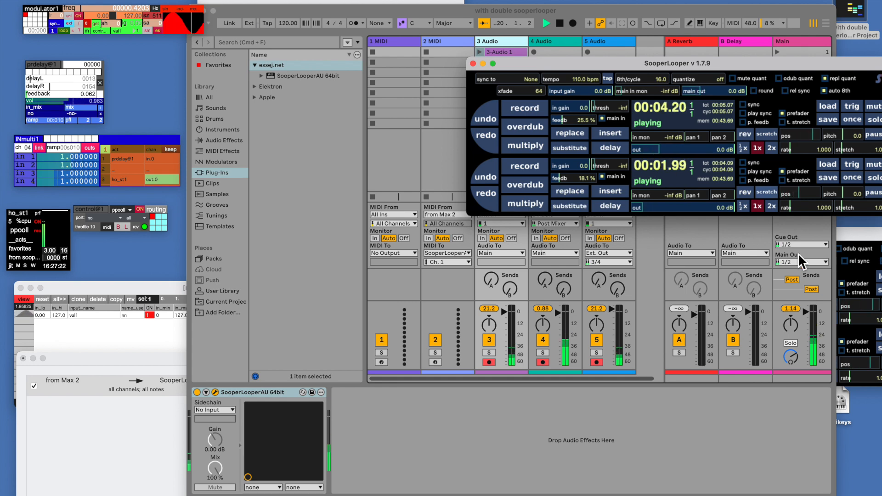
# Bring the second SooperLooper window into view and overdub a pass on the first SooperLooper's loop 1
pyautogui.click(863, 241)
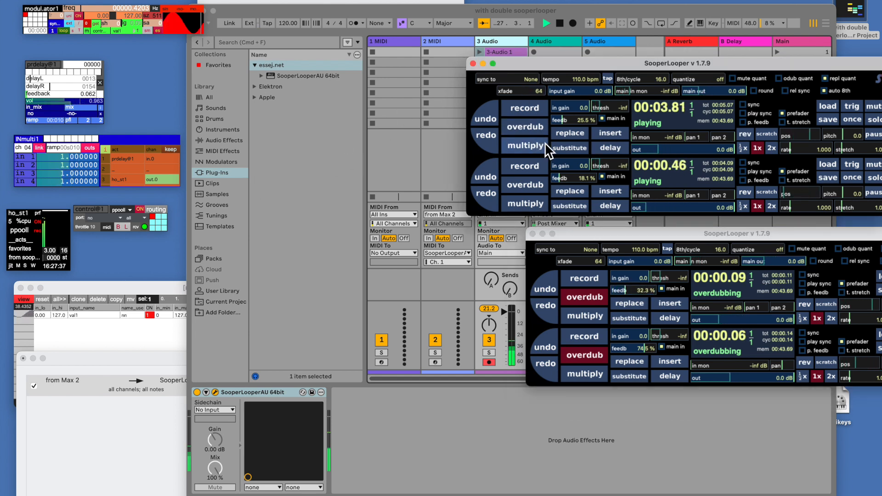
pyautogui.click(528, 126)
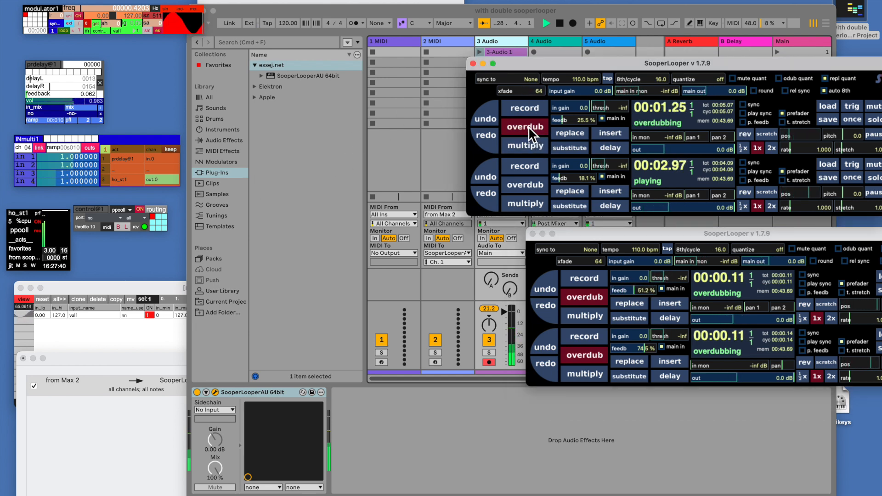
pyautogui.click(528, 126)
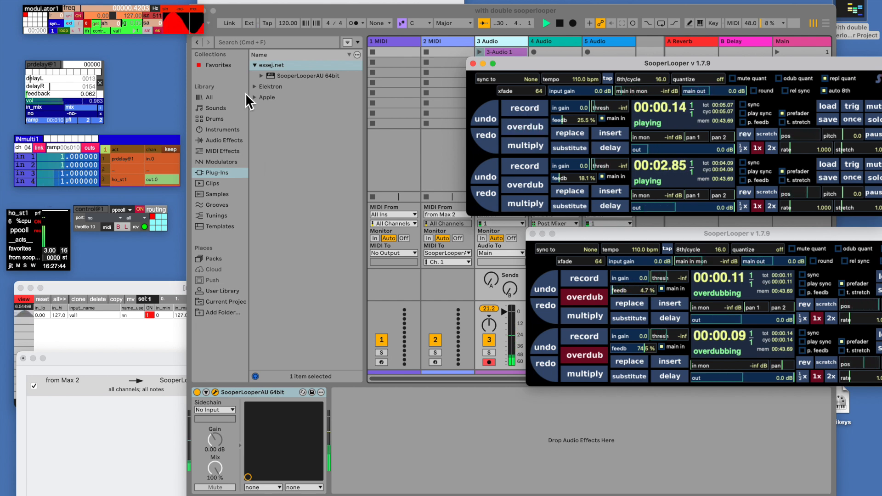
# Set the prdelay@1 volume to 1.763 and feedback to 0.106, and move the Live window out of the way
pyautogui.click(241, 11)
pyautogui.moveTo(241, 11); pyautogui.dragTo(276, 1)
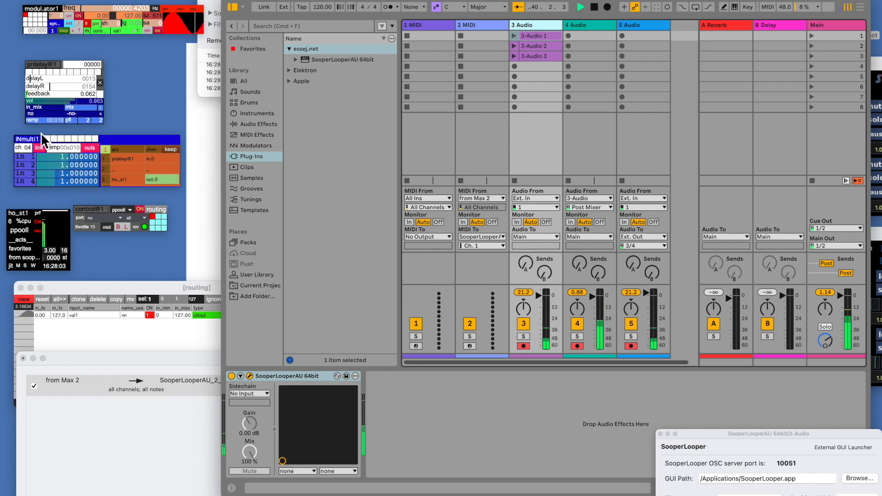
pyautogui.click(96, 104)
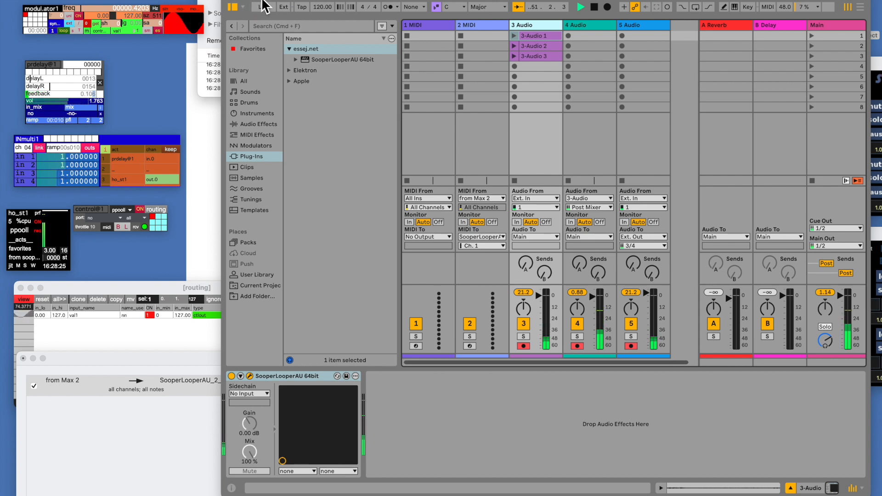
pyautogui.moveTo(264, 6); pyautogui.dragTo(708, 403)
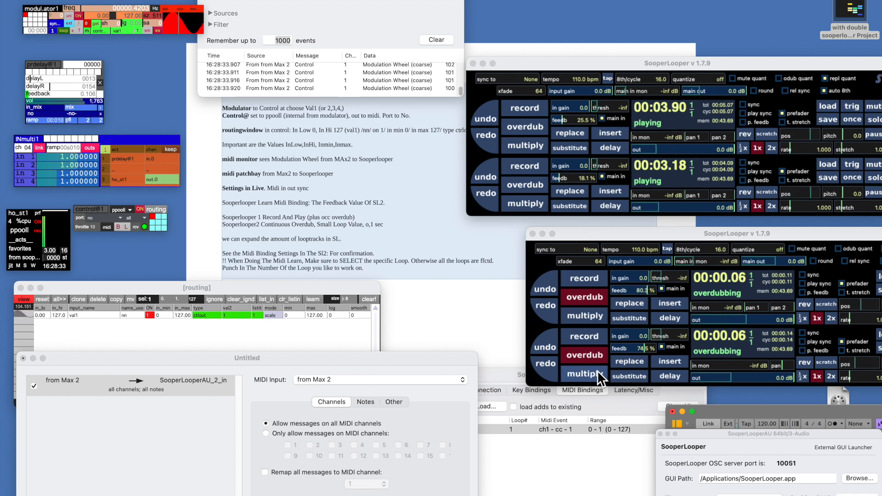
# Overdub another pass on loop 1 and a pass on loop 2 in the first SooperLooper
pyautogui.click(529, 127)
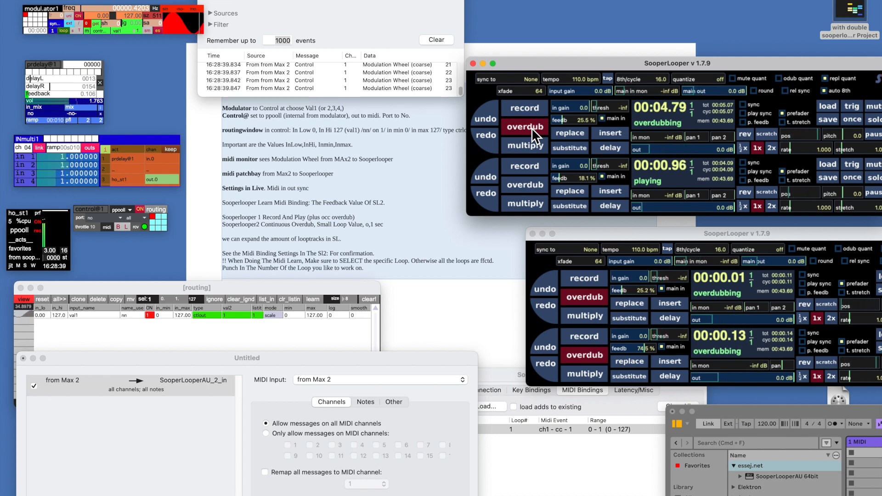
pyautogui.click(531, 128)
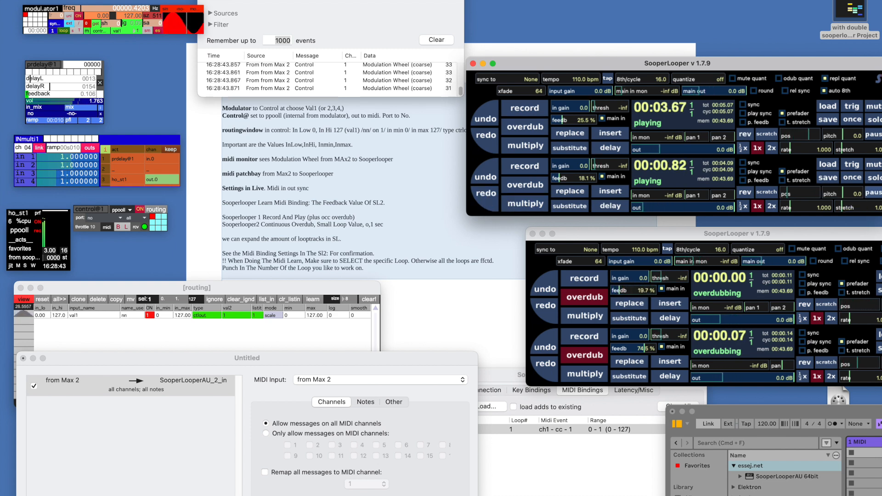
pyautogui.click(532, 184)
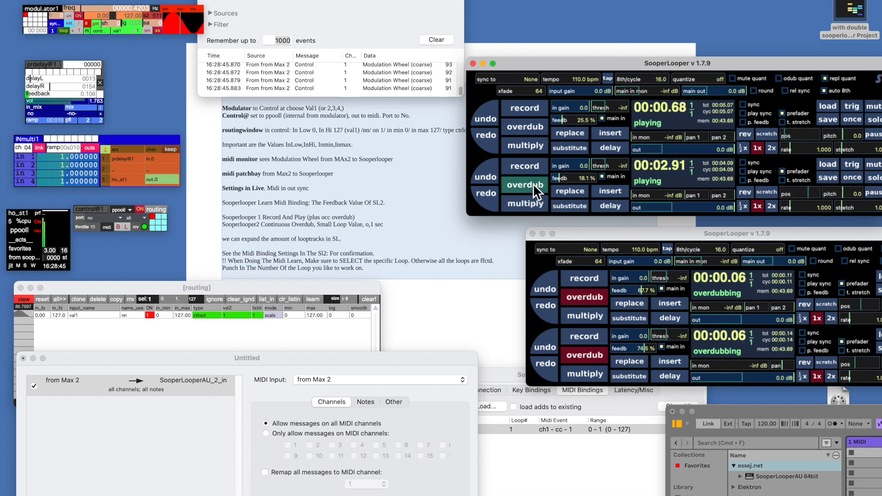
pyautogui.click(532, 183)
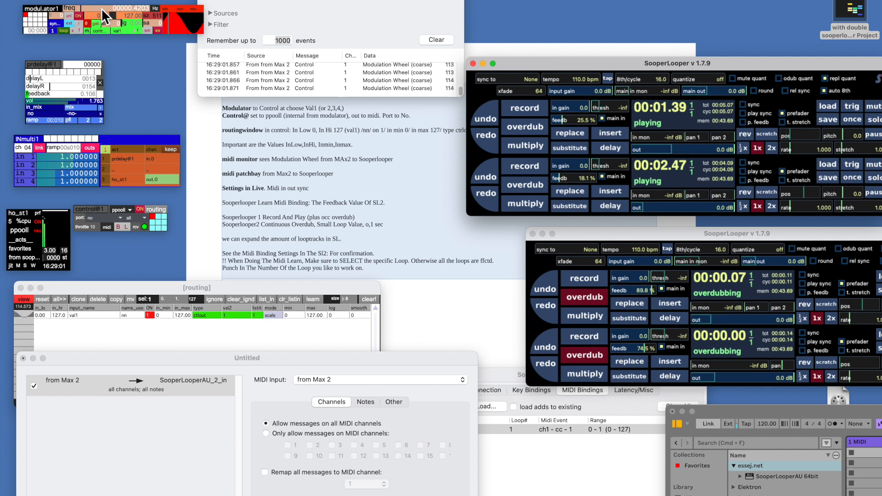
# Set the modul.ator1 frequency to 8.0257 Hz and the second SooperLooper's loop 2 feedback to 62.8 %
pyautogui.moveTo(101, 7); pyautogui.dragTo(104, 13)
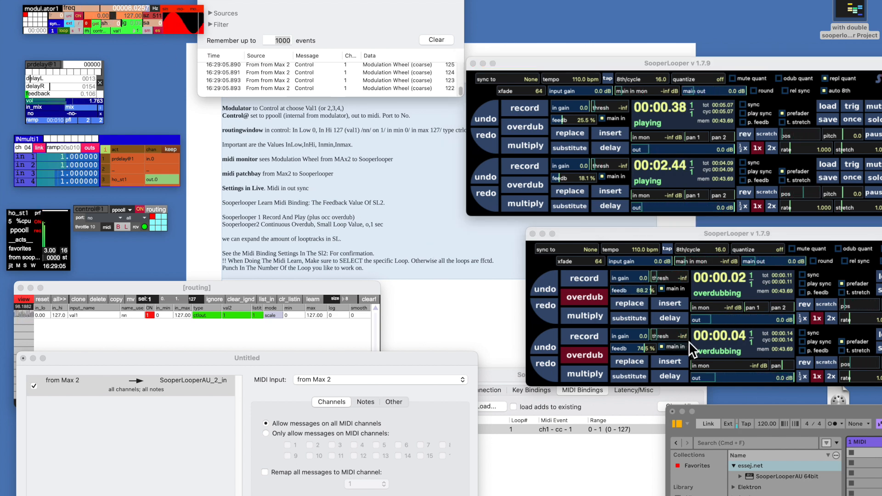
pyautogui.click(649, 351)
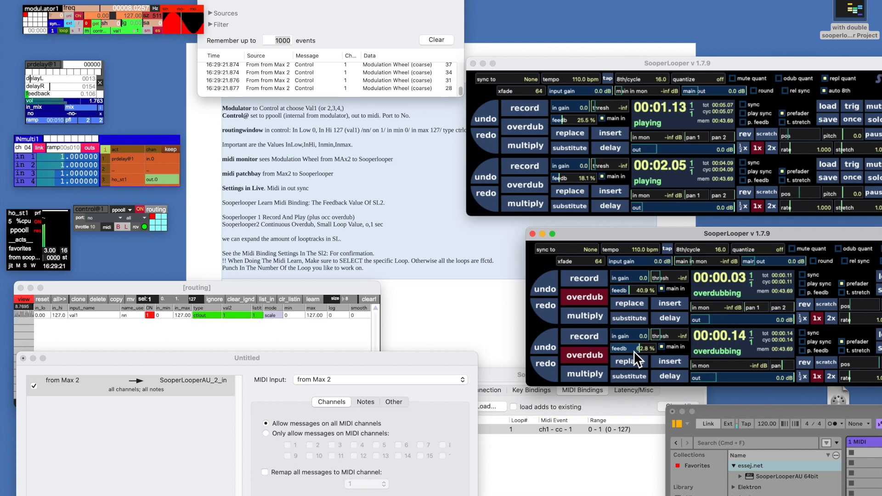
# Overdub the first SooperLooper's loop 2 again and use Replace on it
pyautogui.click(523, 184)
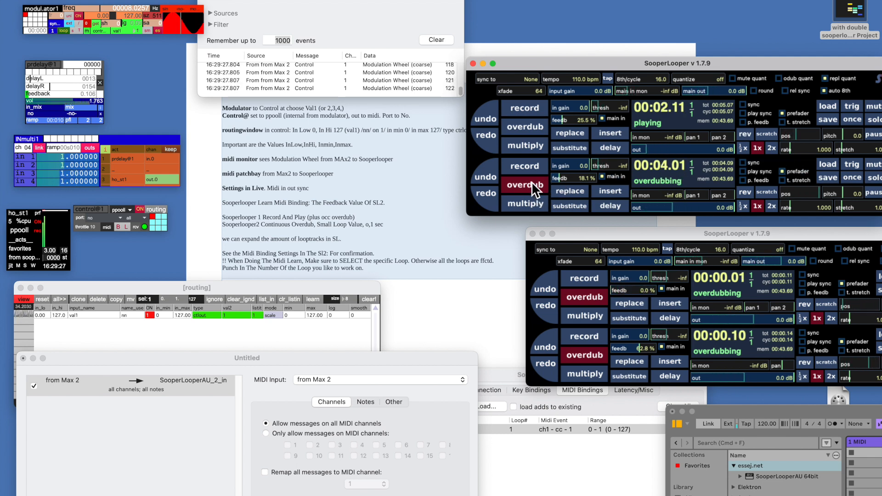
pyautogui.click(519, 187)
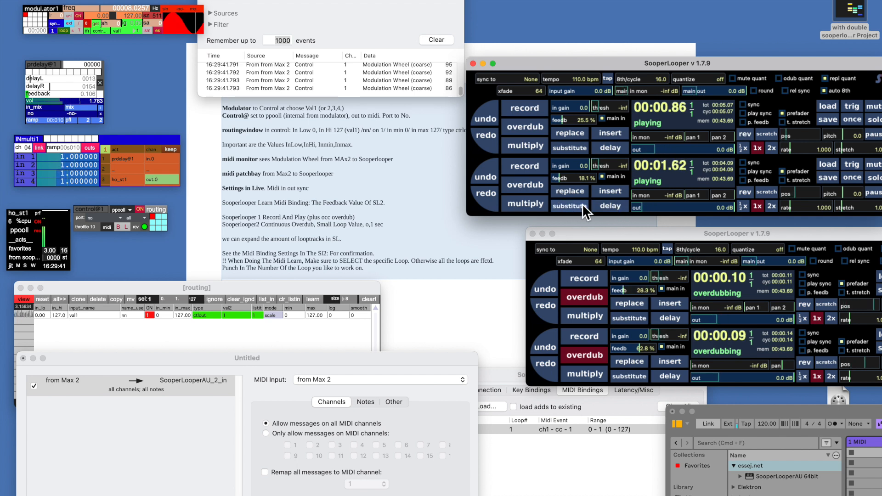
pyautogui.click(572, 192)
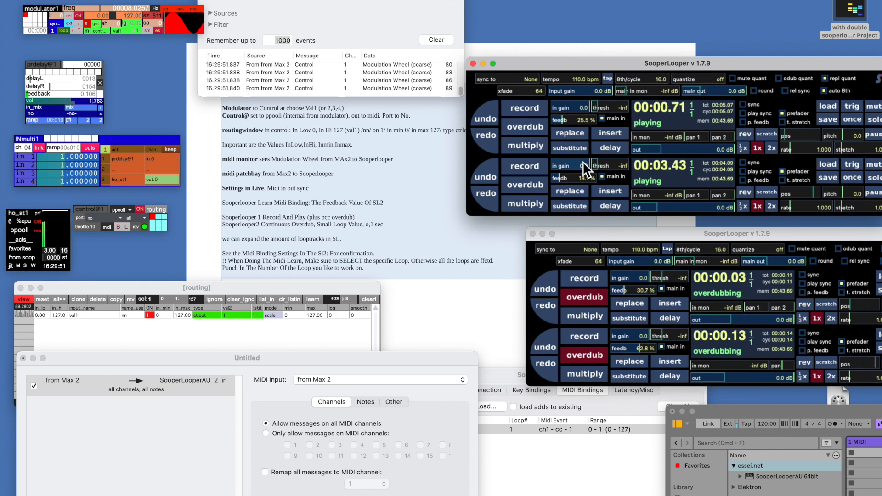
# Replace several short sections of the first SooperLooper's loop 1, returning it to normal playback
pyautogui.click(579, 134)
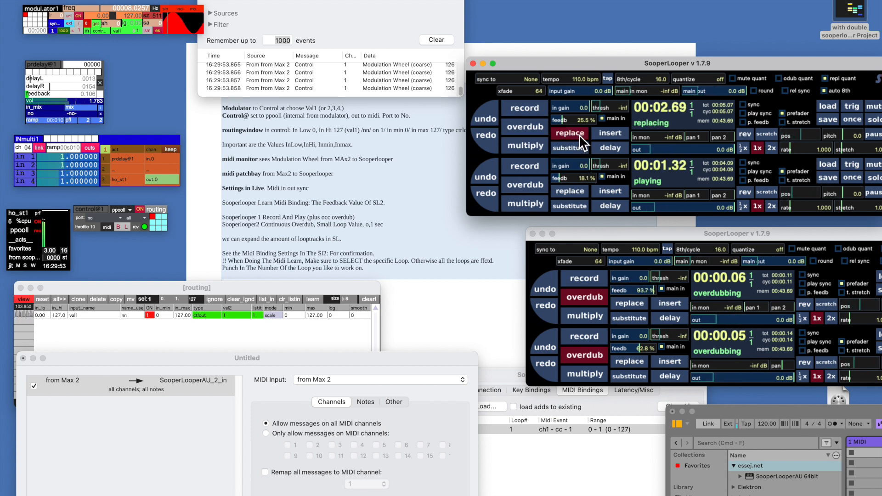
pyautogui.click(579, 134)
pyautogui.click(579, 134)
pyautogui.click(579, 134)
pyautogui.click(579, 135)
pyautogui.click(579, 134)
# Try the first SooperLooper's loops at 2x and 1/2x playback rate, and return them to 1x
pyautogui.click(775, 148)
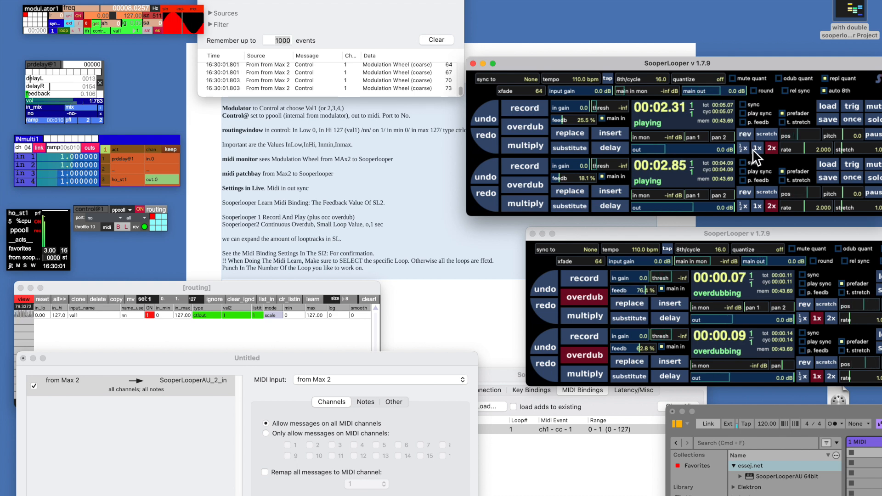
pyautogui.click(755, 149)
pyautogui.click(747, 149)
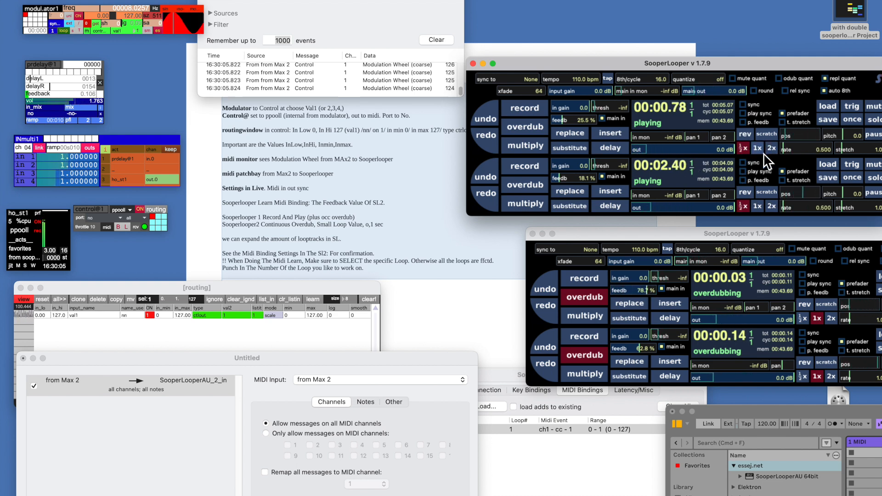
pyautogui.click(758, 148)
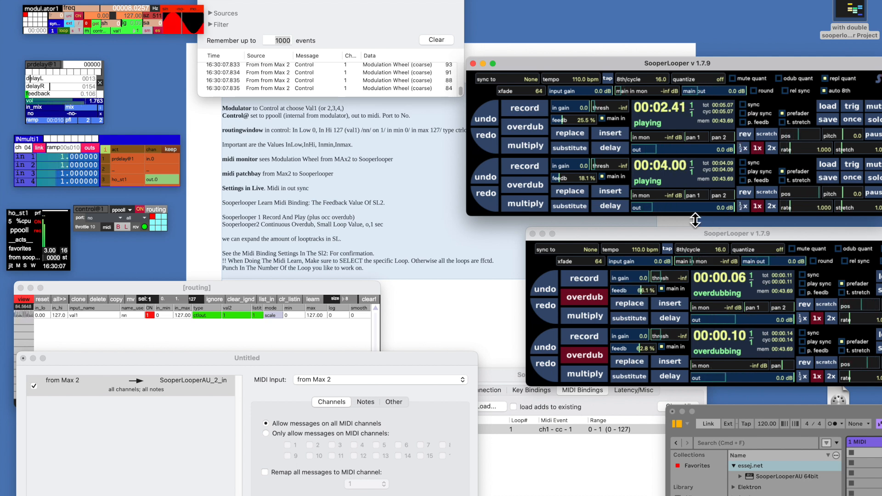